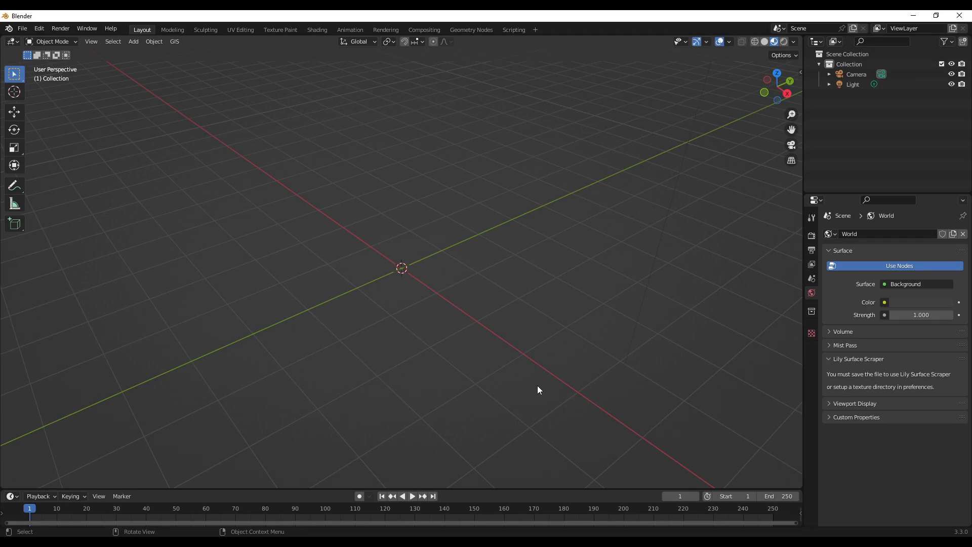
Add a UV sphere at the scene center and switch the viewport to solid shading
key("shift+a")
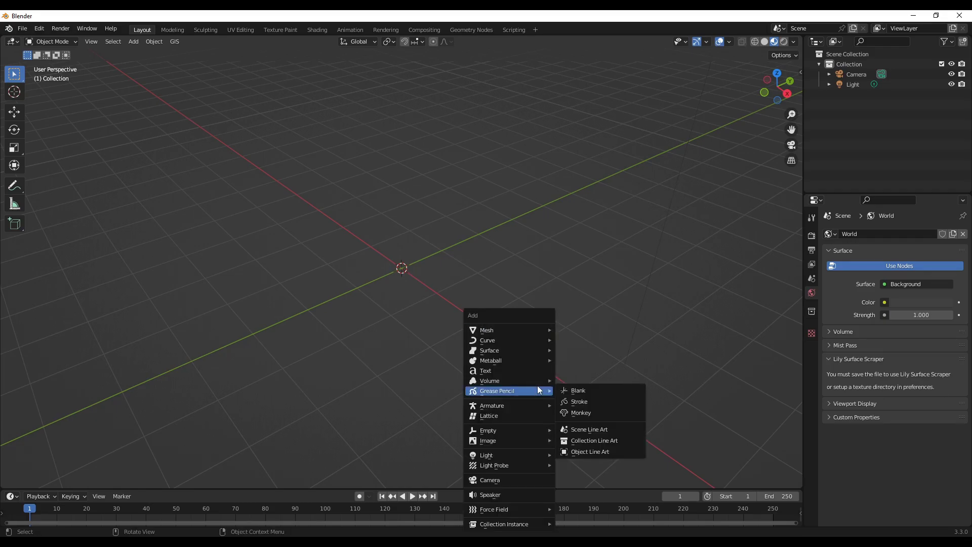
mouse_move(546, 332)
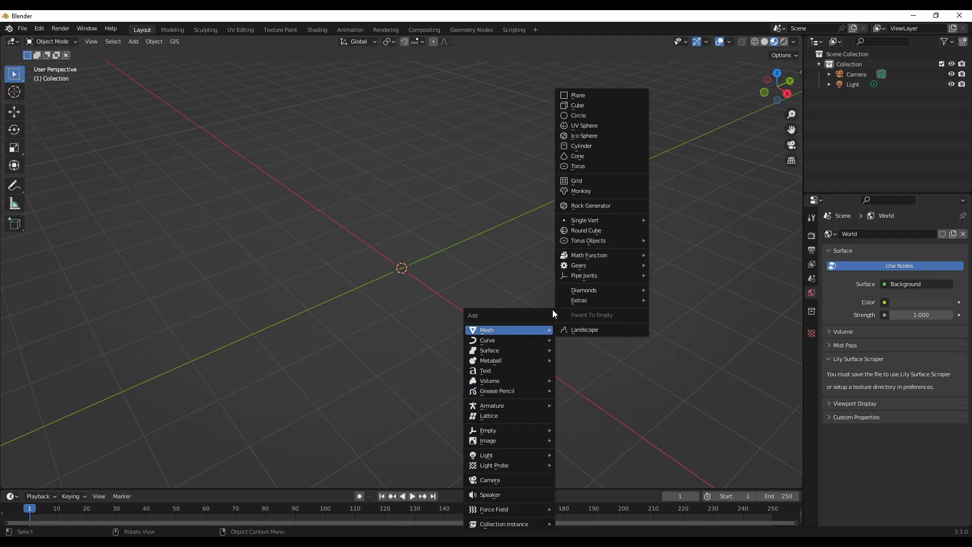
left_click(562, 126)
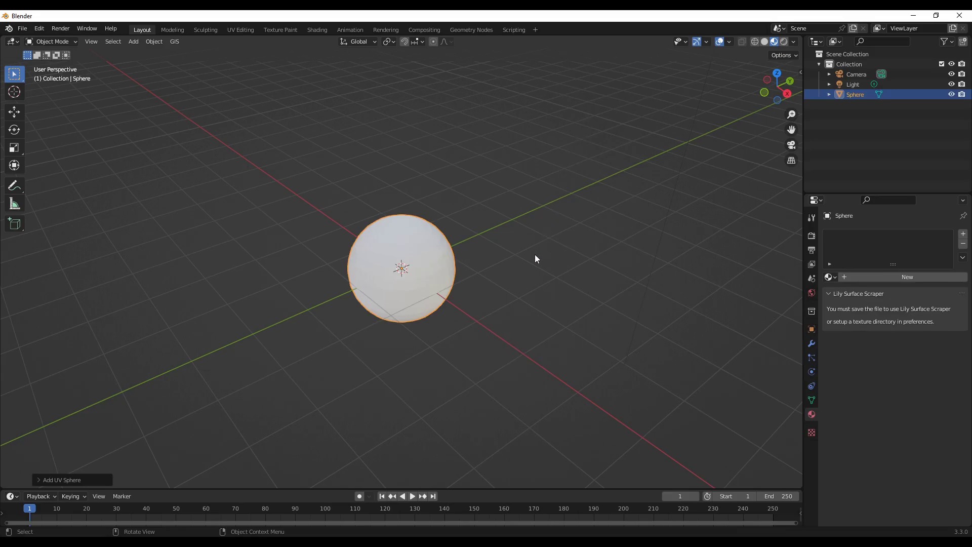
left_click(764, 41)
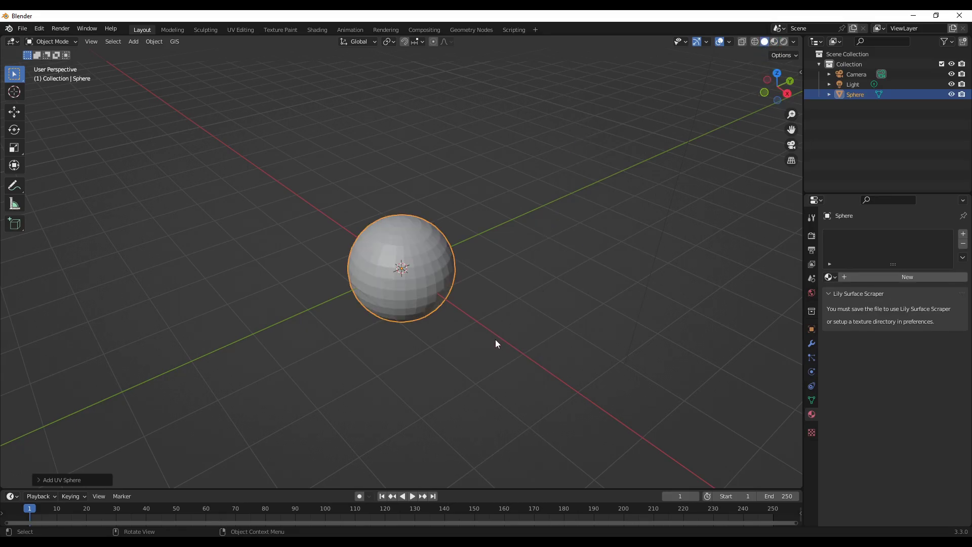
middle_click_drag(495, 340, 517, 312)
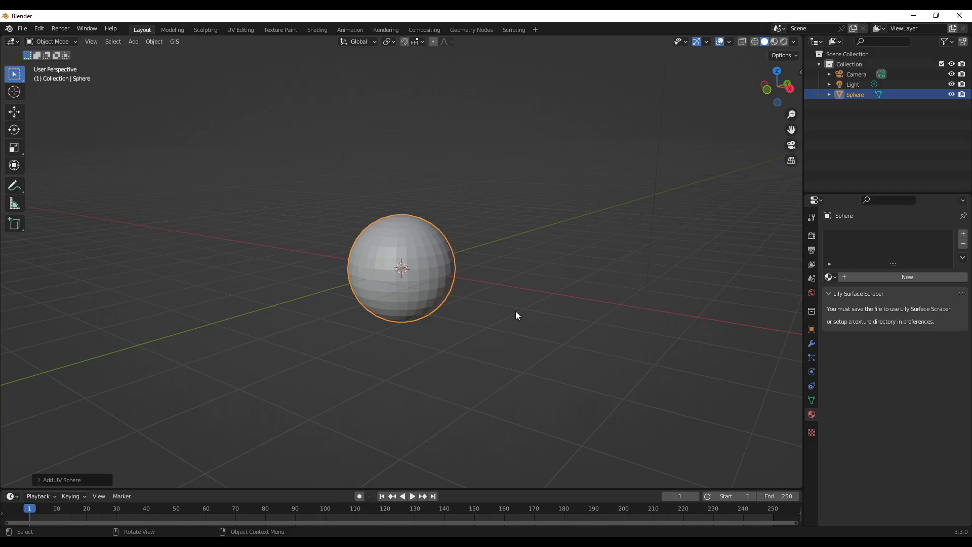
Enter Edit Mode on the sphere in face select mode with all faces deselected
key("Tab")
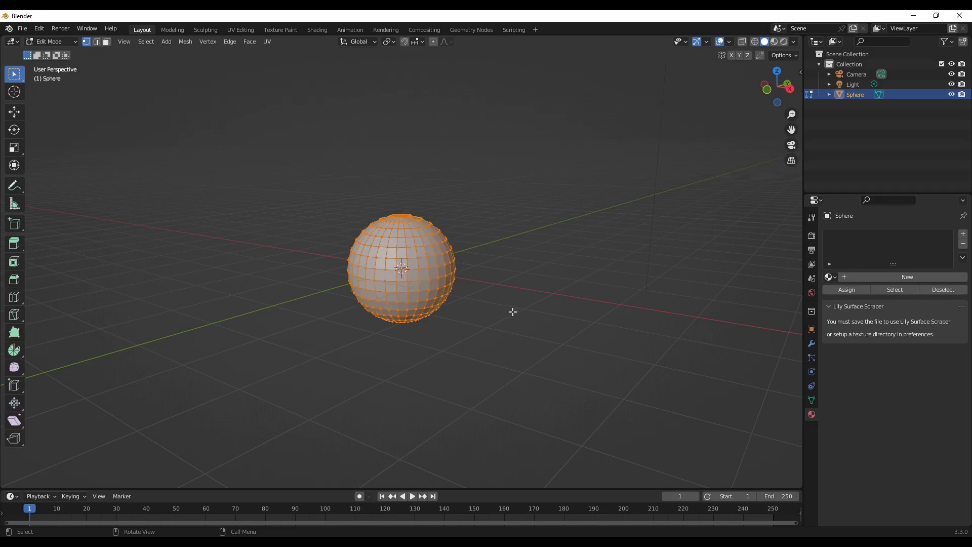
left_click(106, 42)
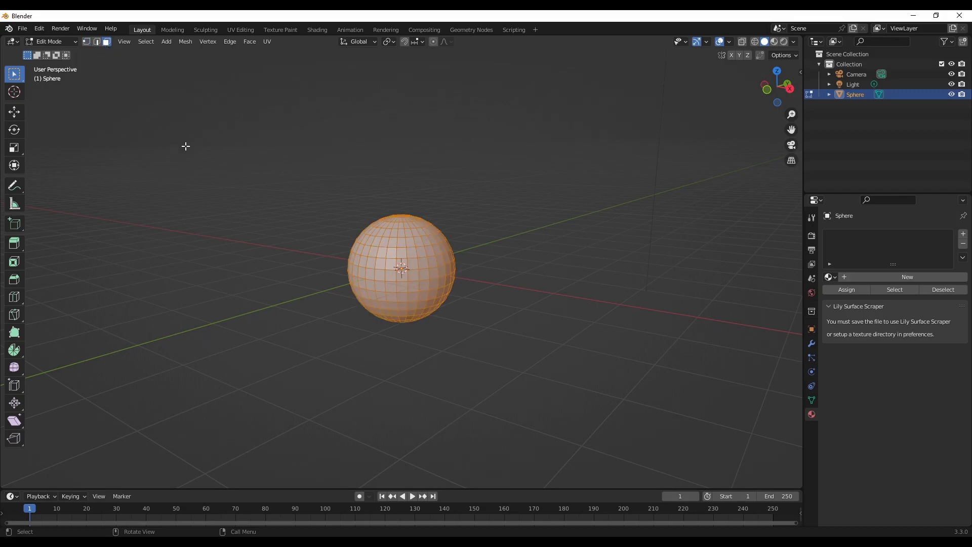
left_click(495, 396)
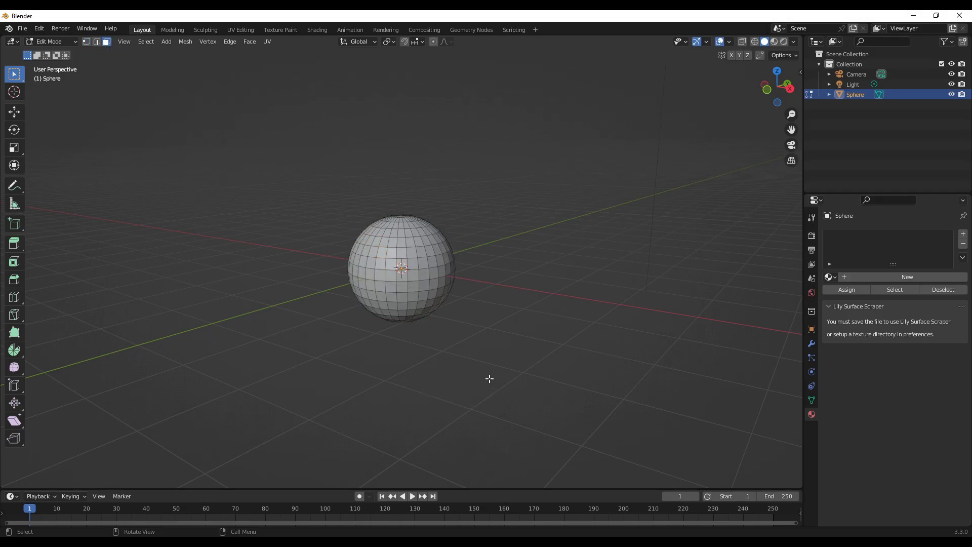
key("KP_1")
scroll(424, 332, "up", 1)
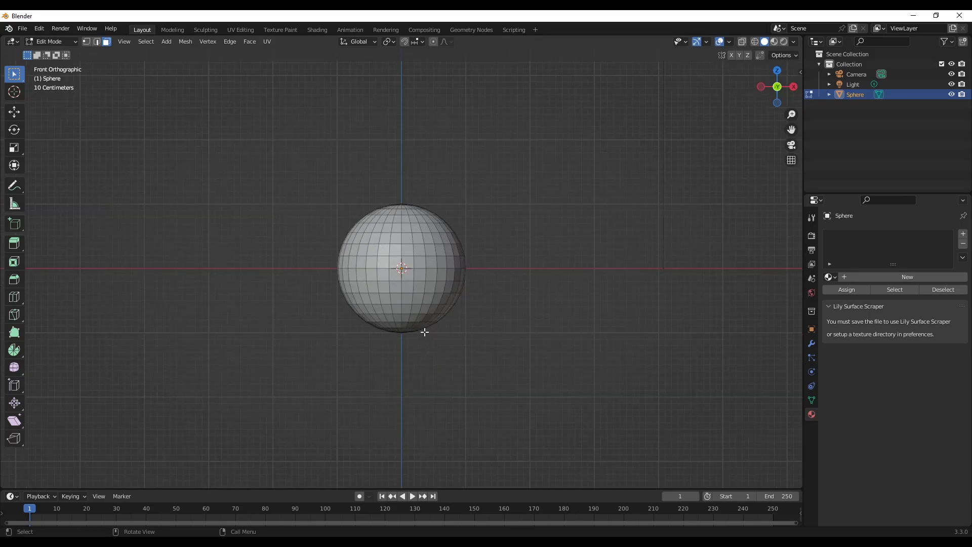
scroll(424, 332, "up", 1)
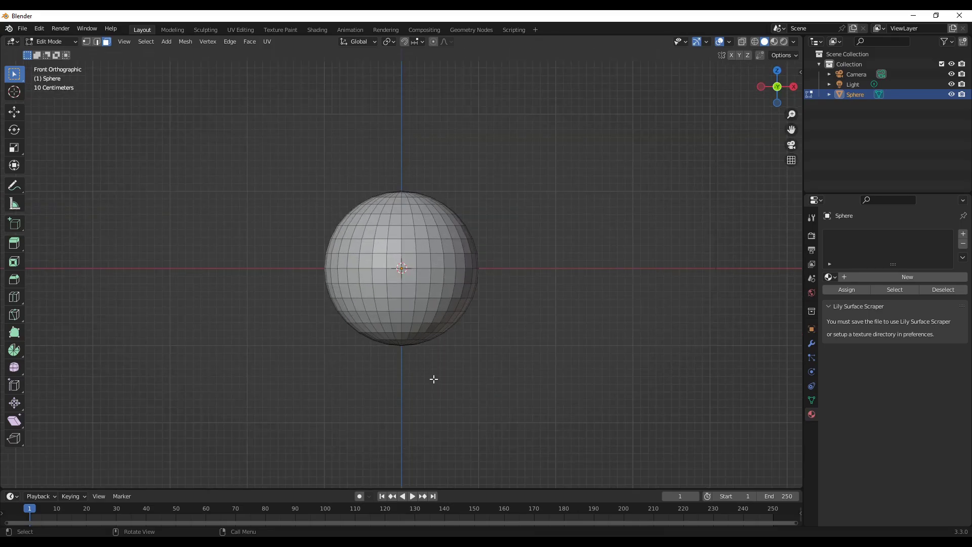
Turn on proportional editing and box-select the faces around the sphere's bottom pole
left_click(433, 42)
middle_click_drag(388, 388, 380, 319)
scroll(380, 318, "up", 5)
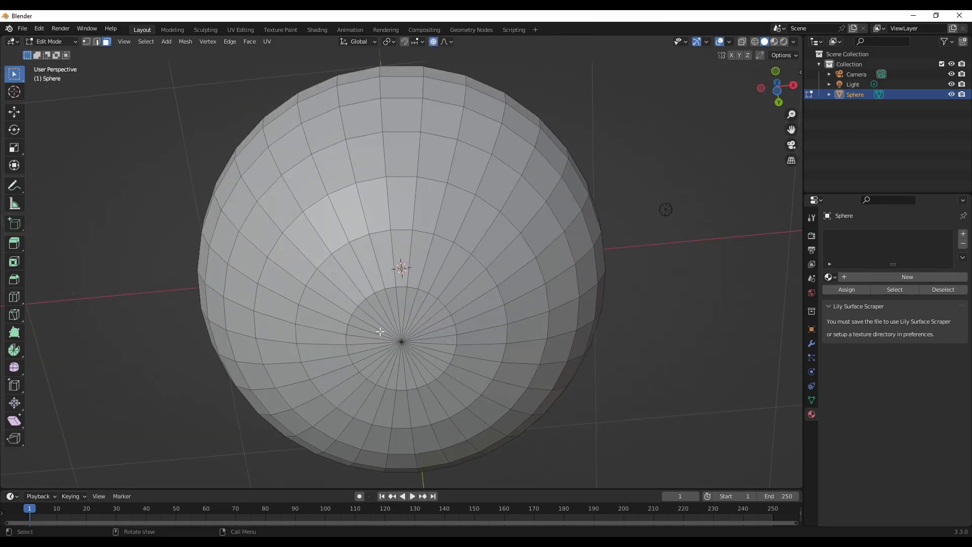
left_click_drag(386, 327, 434, 360)
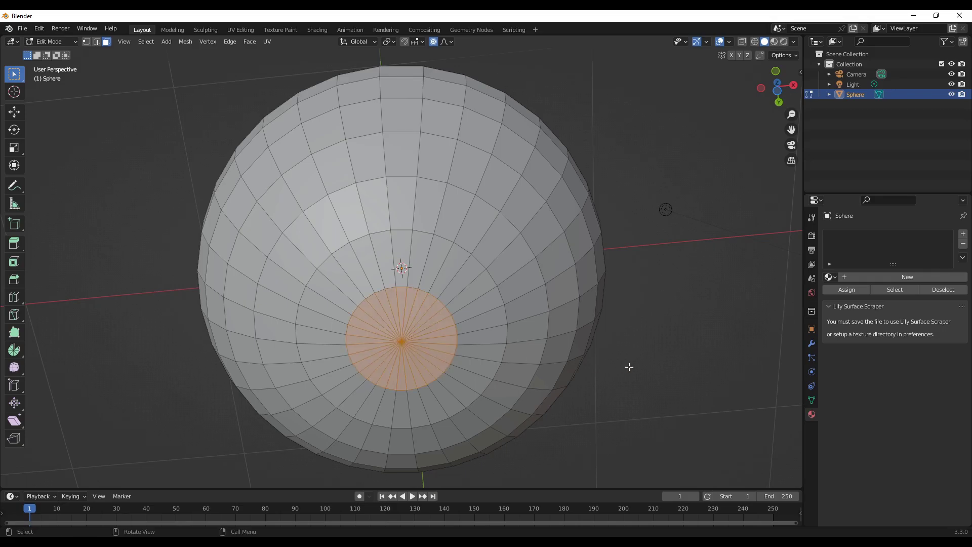
key("KP_1")
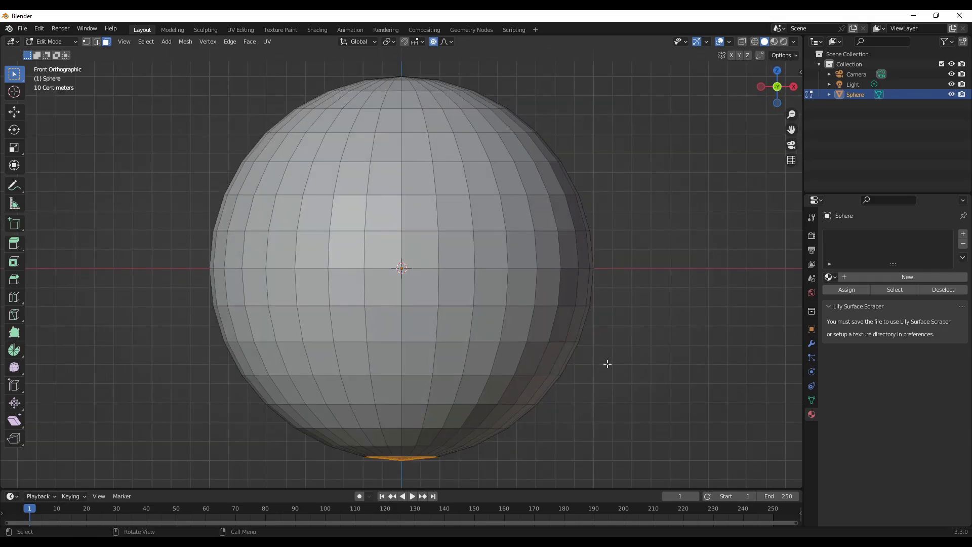
scroll(607, 365, "down", 4)
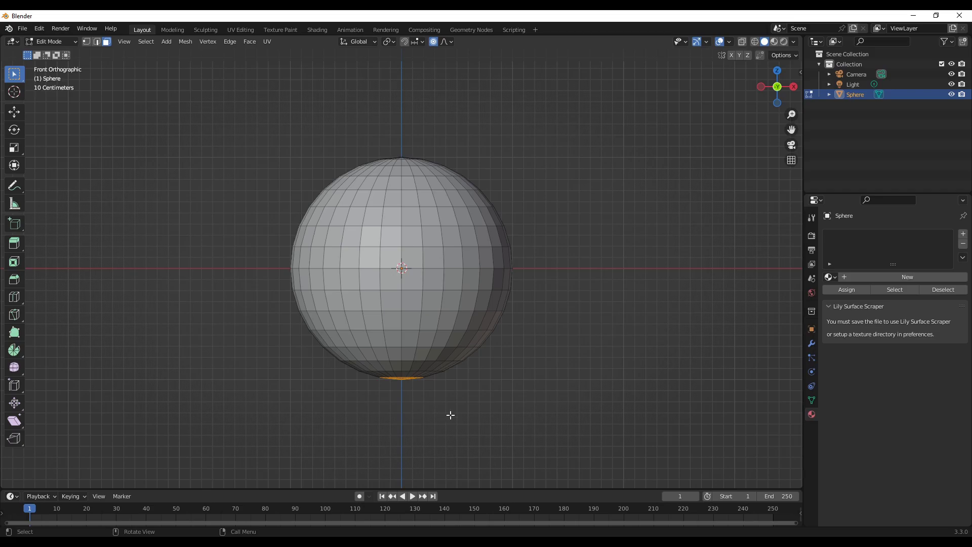
scroll(451, 415, "down", 3)
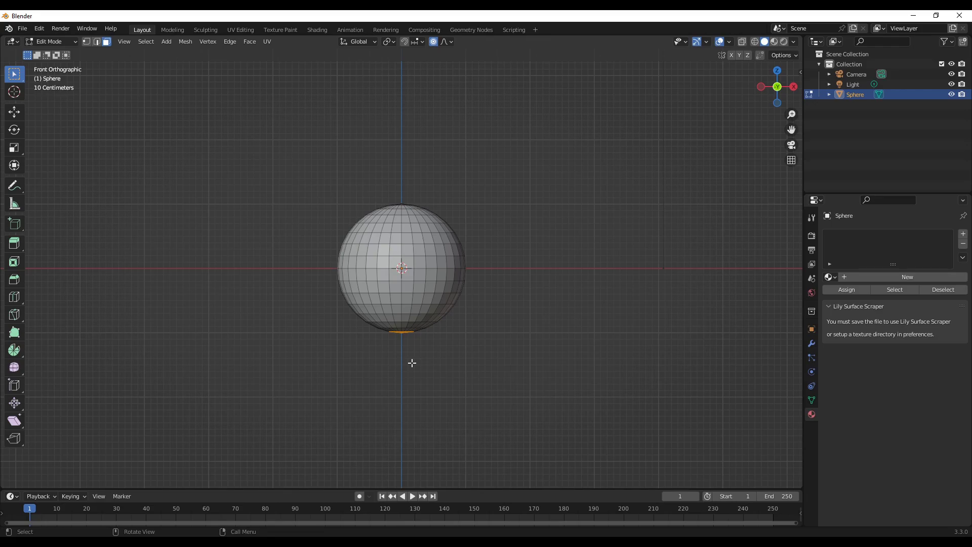
key("z")
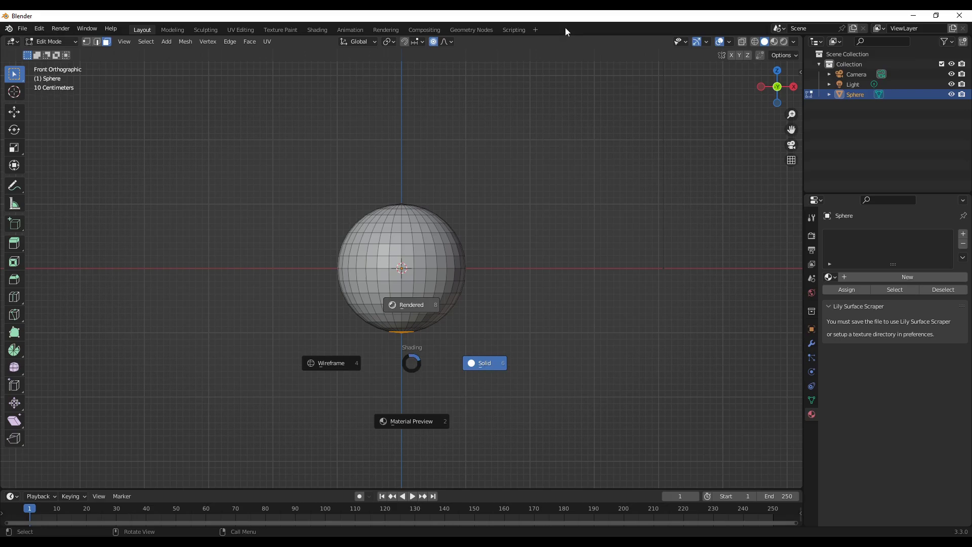
Pull the bottom faces down along Z twice with proportional falloff into a teardrop taper
left_click(628, 324)
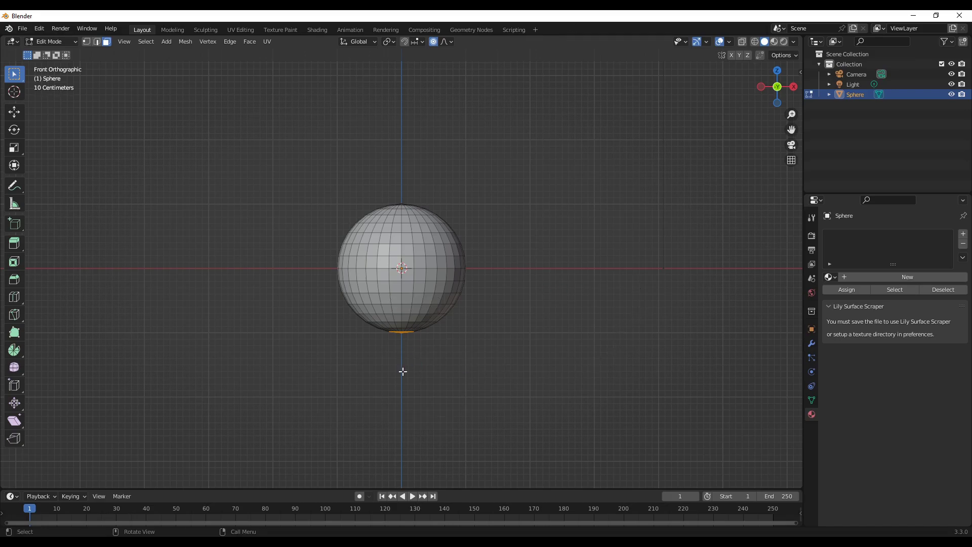
key("g")
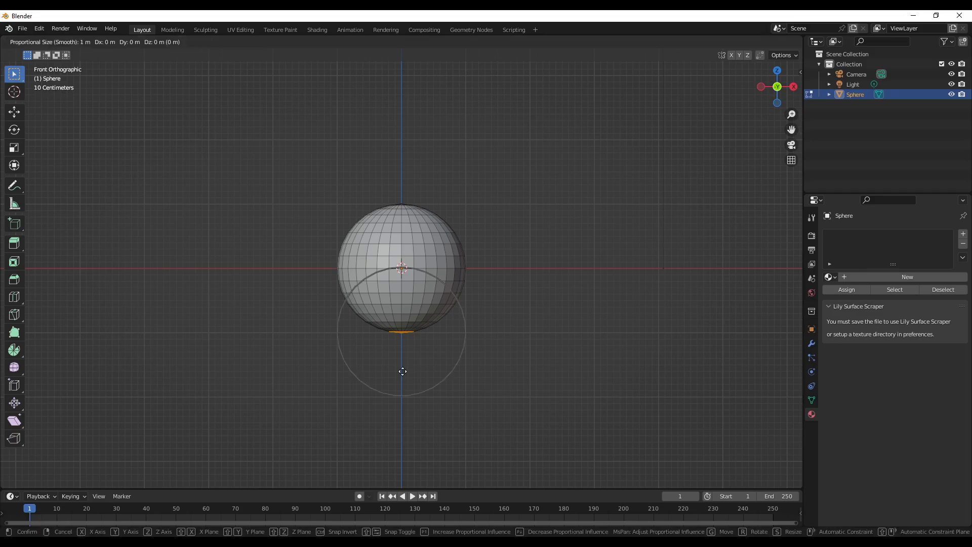
key("z")
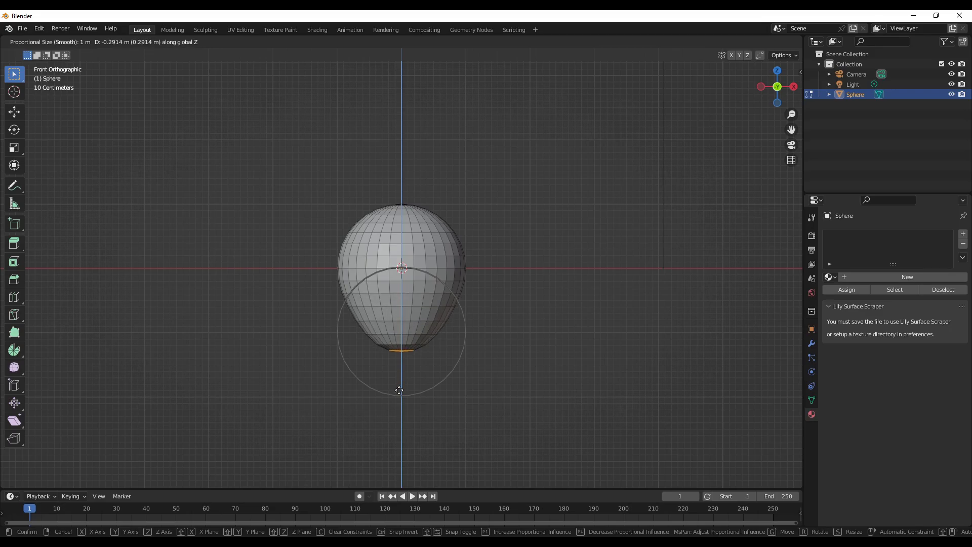
left_click(399, 390)
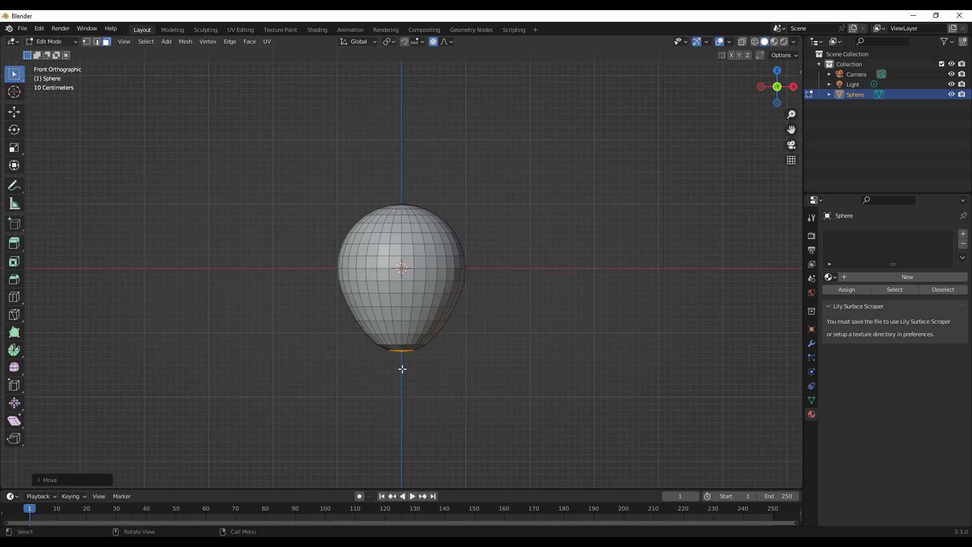
key("g")
key("z")
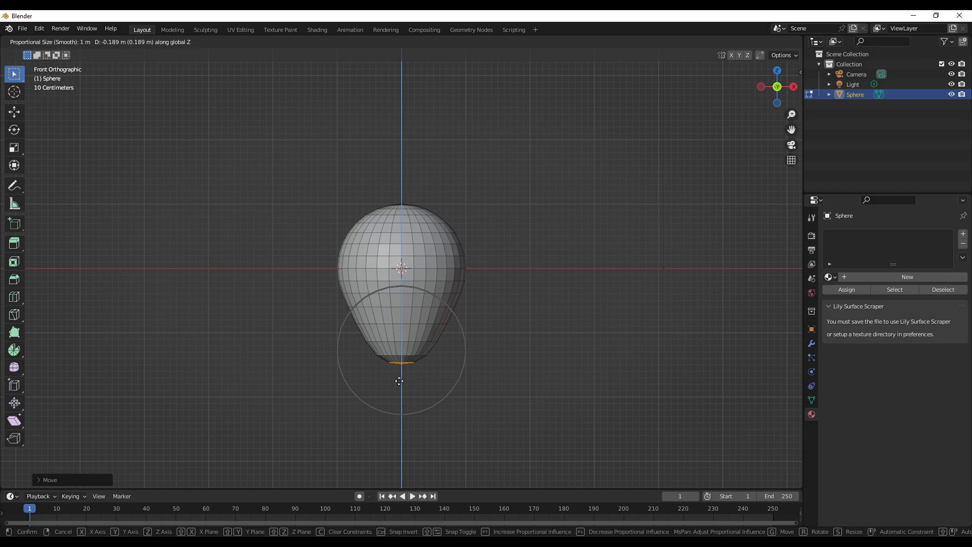
left_click(399, 381)
Turn off proportional editing and check the balloon shape from the front view
middle_click_drag(440, 405, 447, 369)
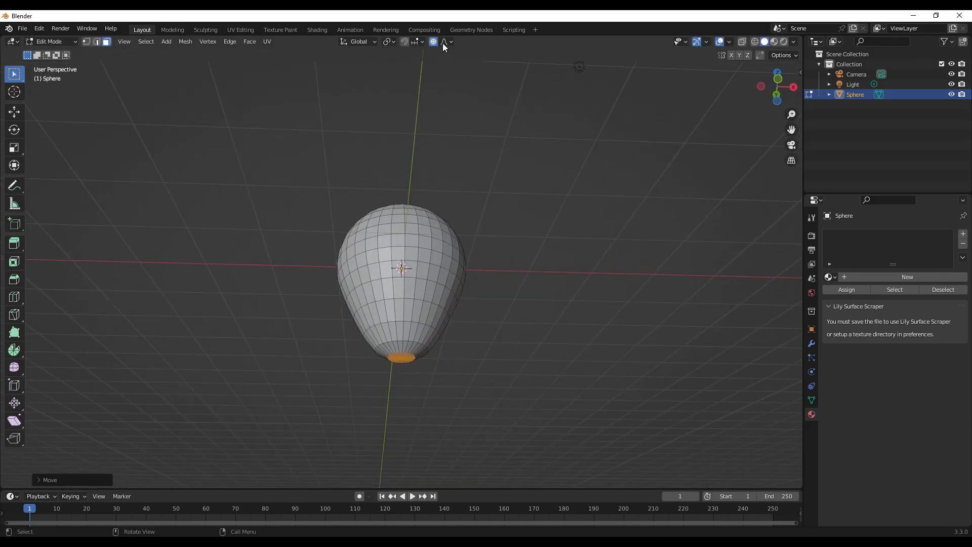
left_click(434, 42)
middle_click_drag(512, 287, 501, 315)
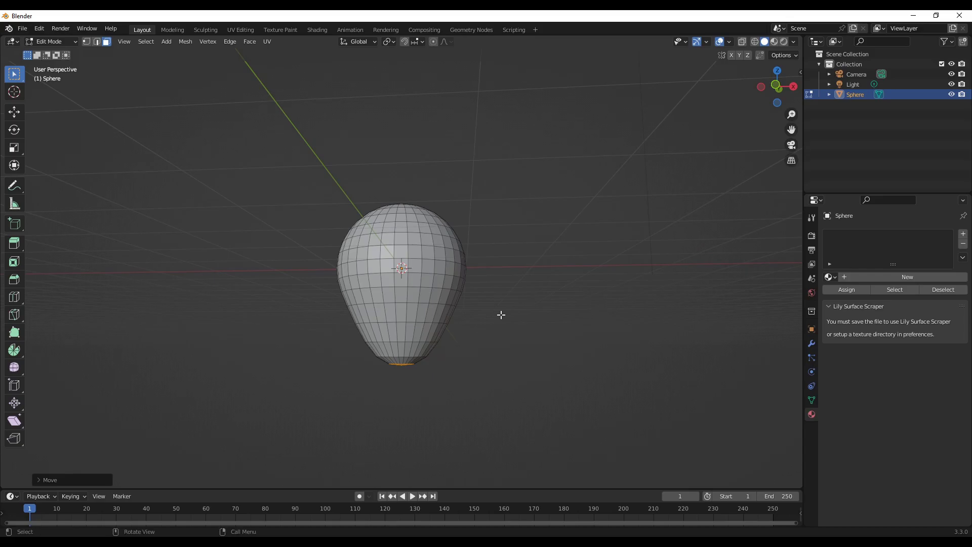
key("KP_1")
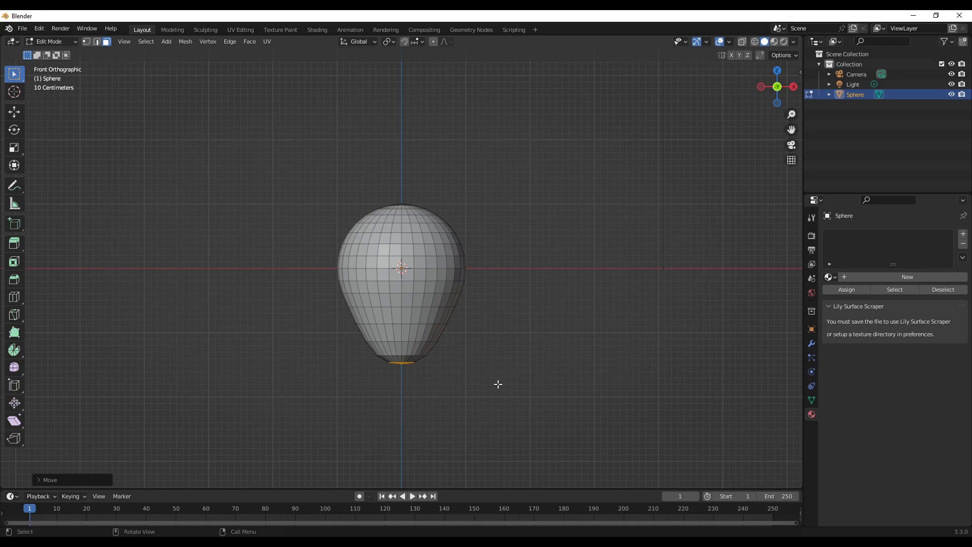
Start the Shortcut VUr keystroke display from its sidebar tab, then hide the sidebar
key("n")
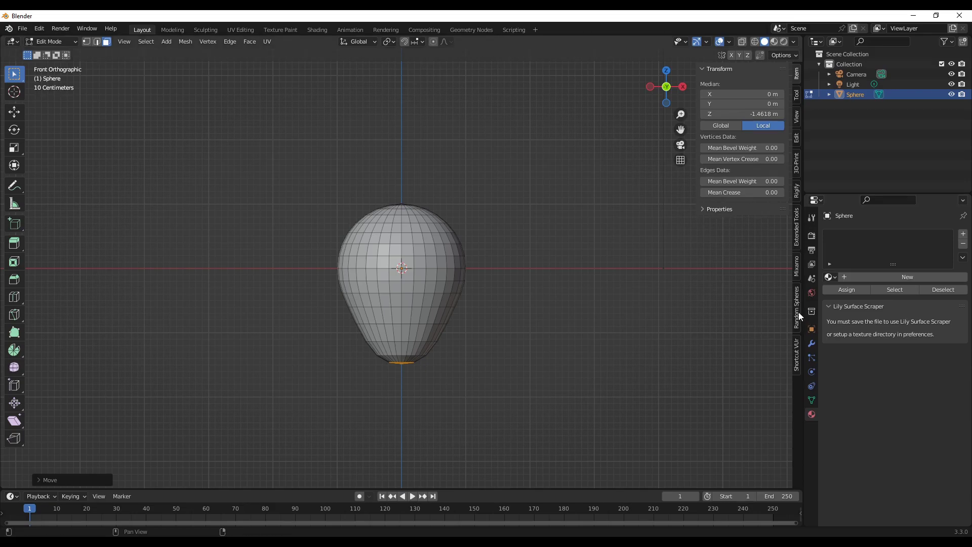
left_click(797, 309)
left_click(797, 357)
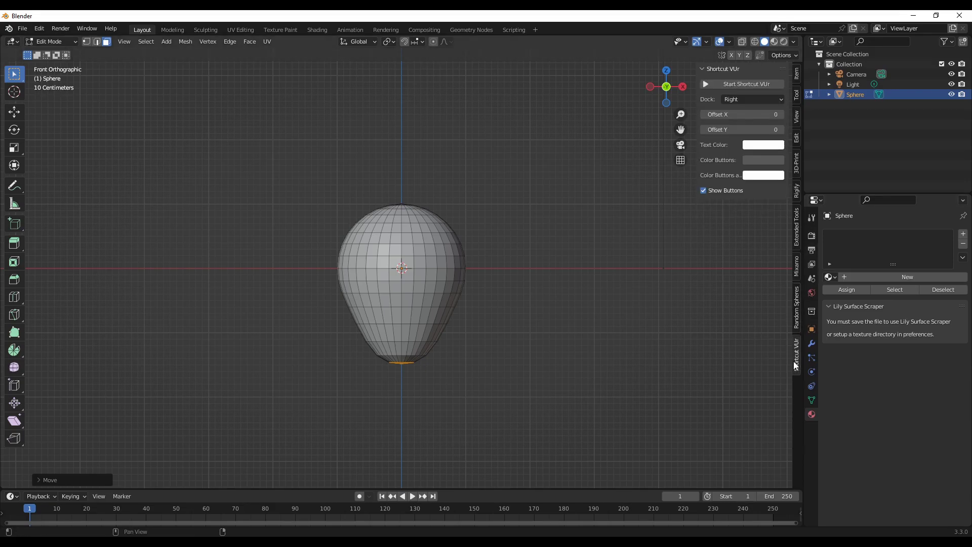
left_click(755, 84)
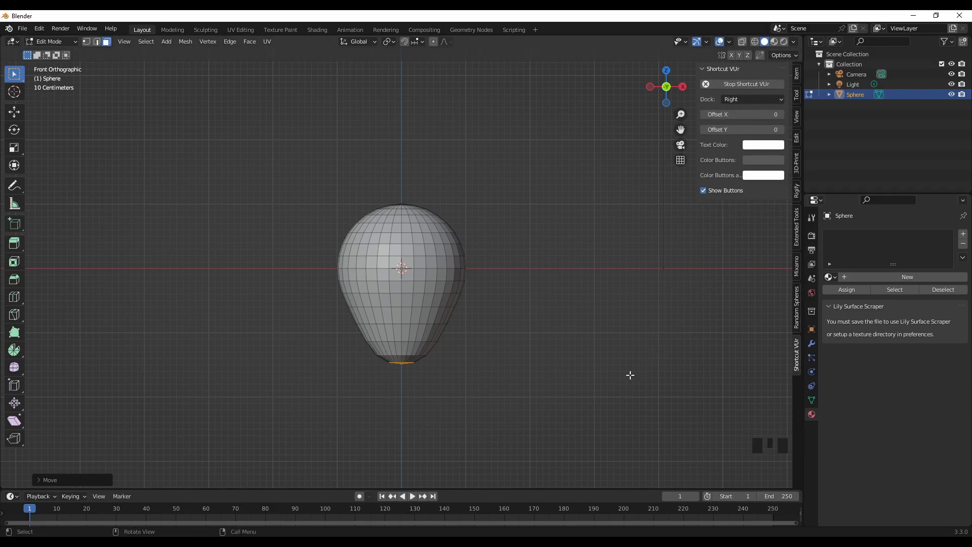
key("n")
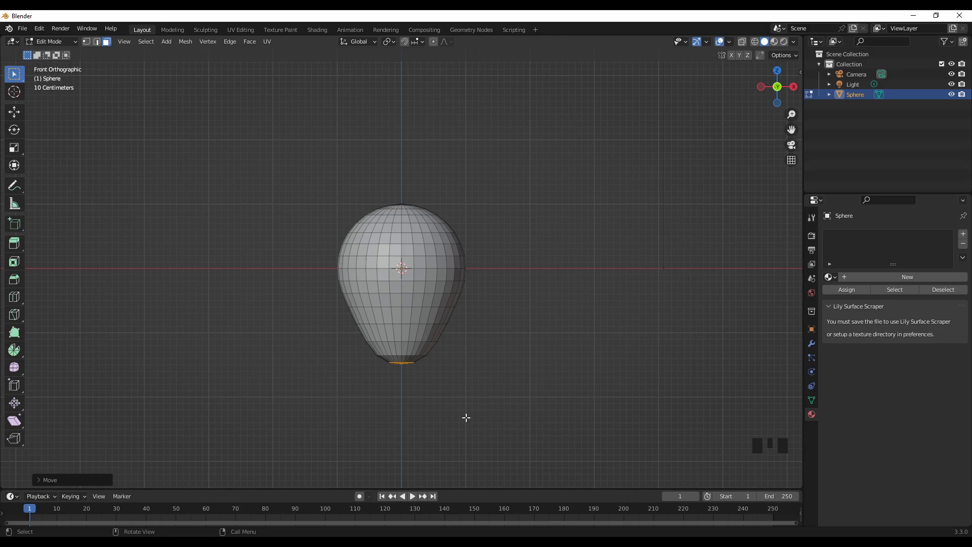
Inset the selected bottom faces slightly and extrude them downward into a short neck
key("i")
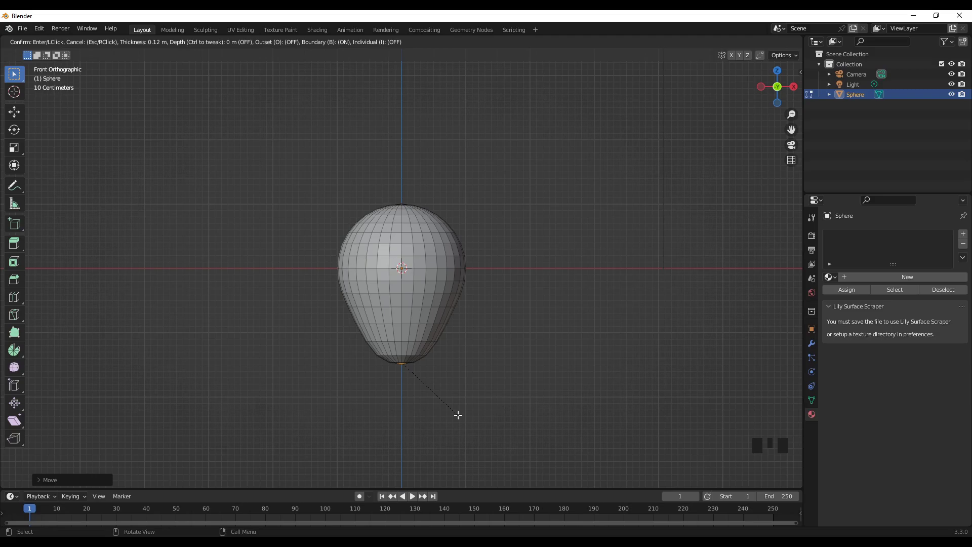
left_click(458, 415)
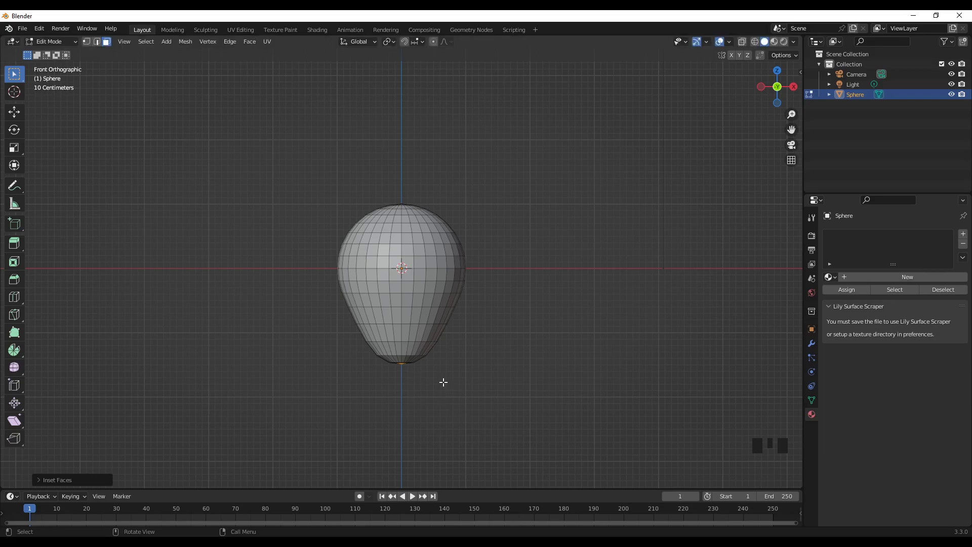
key("e")
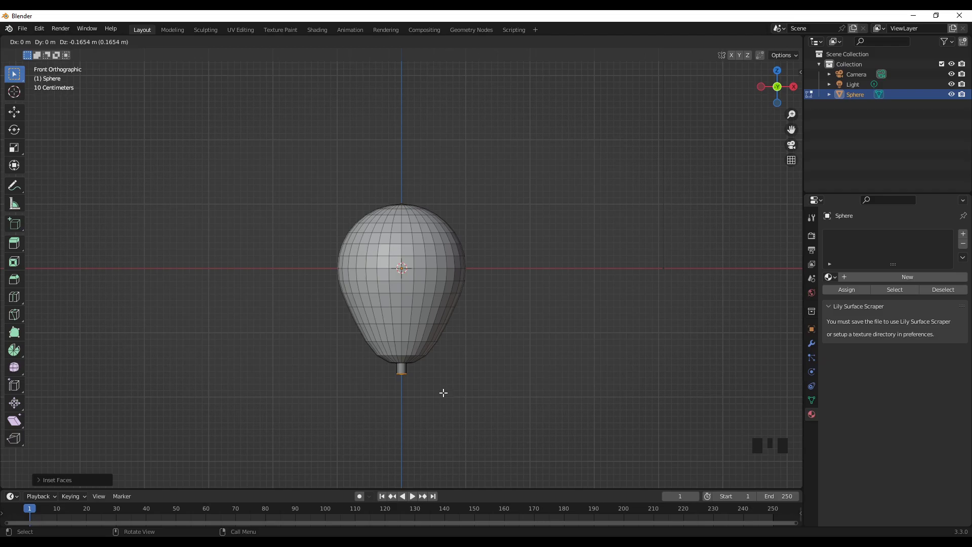
left_click(443, 393)
scroll(443, 382, "up", 1)
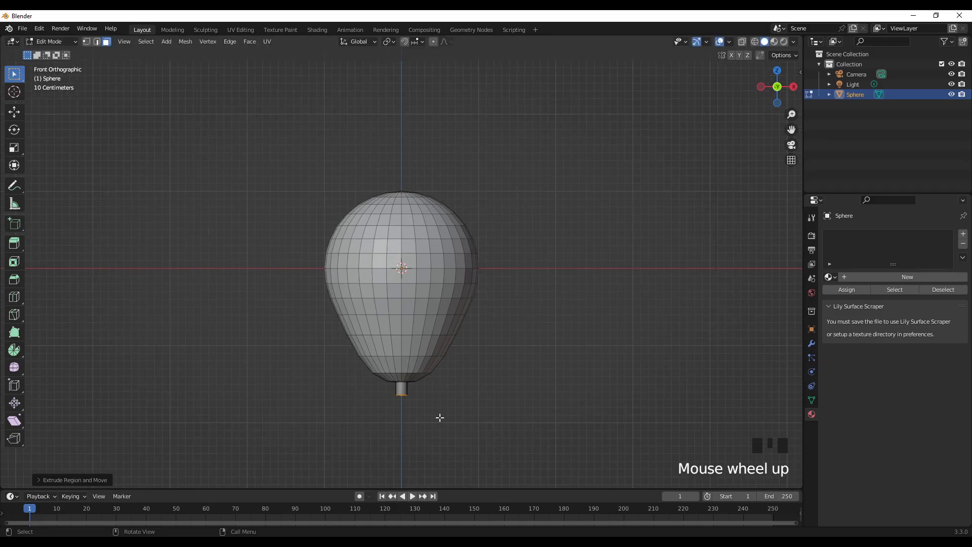
Scale the neck's end ring slightly wider so it flares into a knot
key("s")
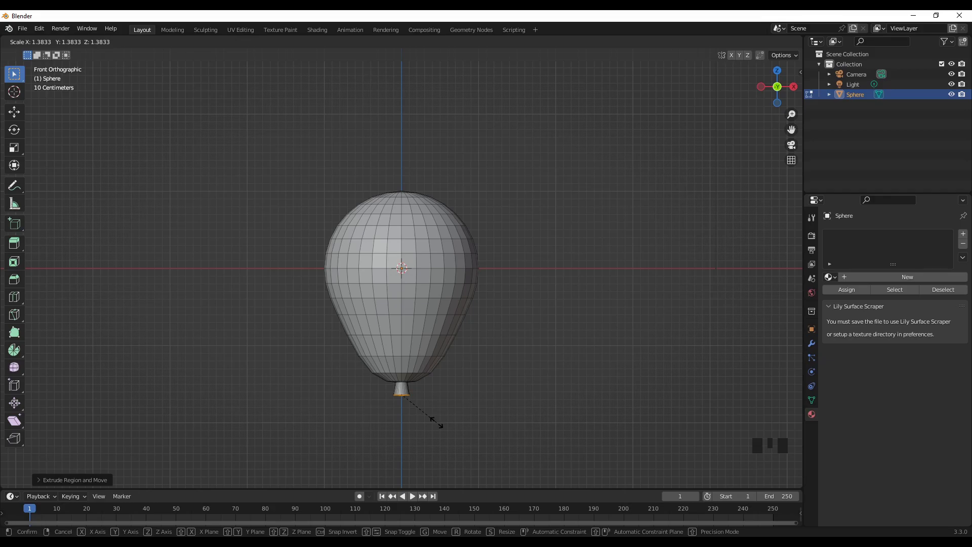
left_click(437, 423)
scroll(448, 376, "down", 1)
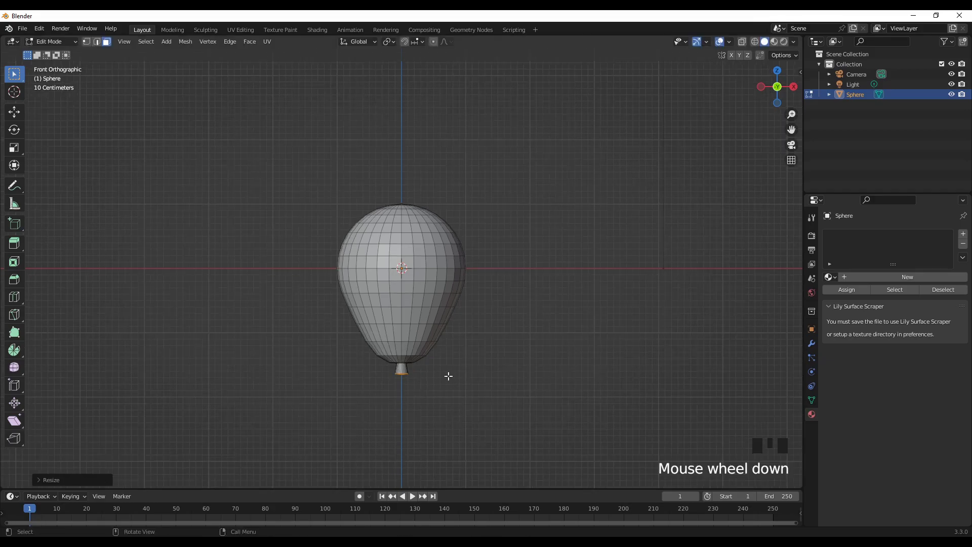
scroll(445, 378, "up", 3)
scroll(423, 407, "down", 2)
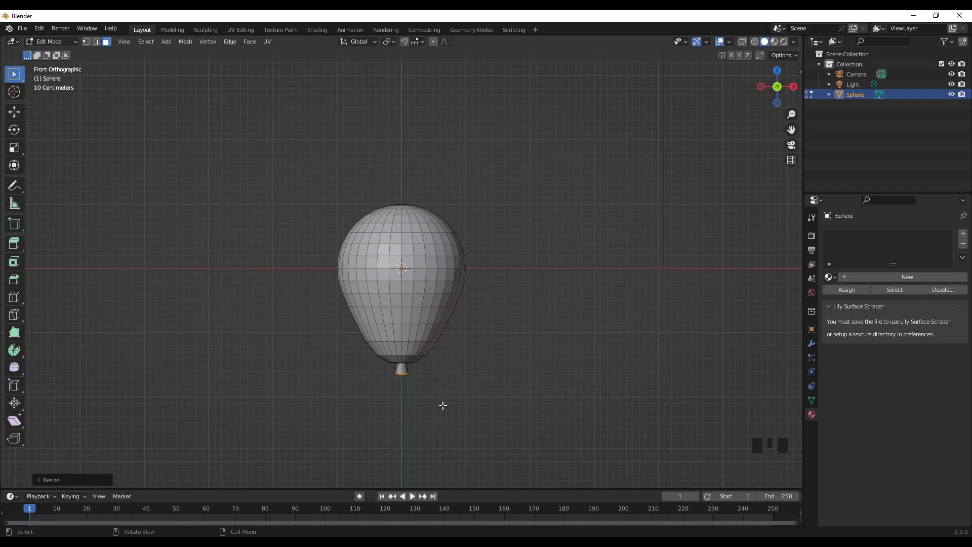
Back in Object Mode, apply Shade Smooth to the balloon and deselect it
key("Tab")
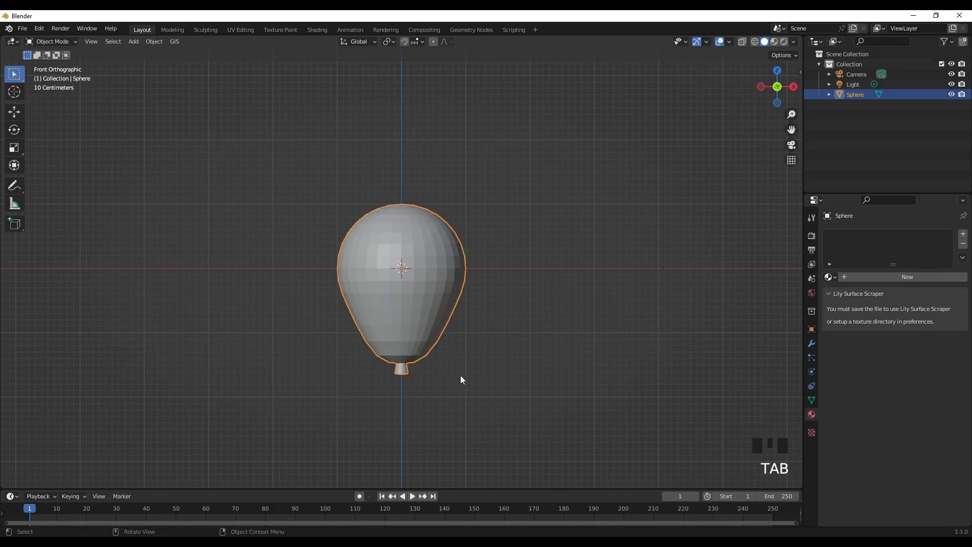
right_click(408, 307)
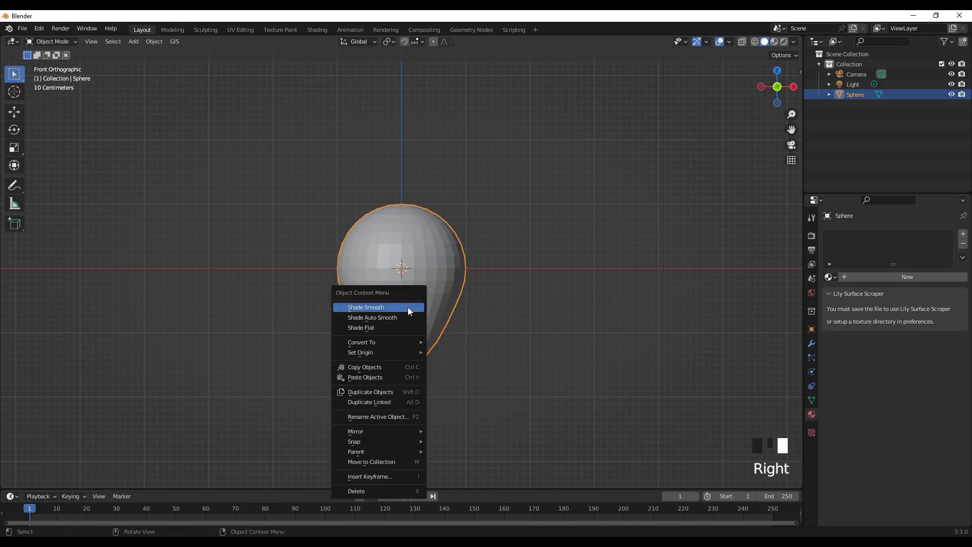
left_click(408, 307)
scroll(471, 380, "up", 2)
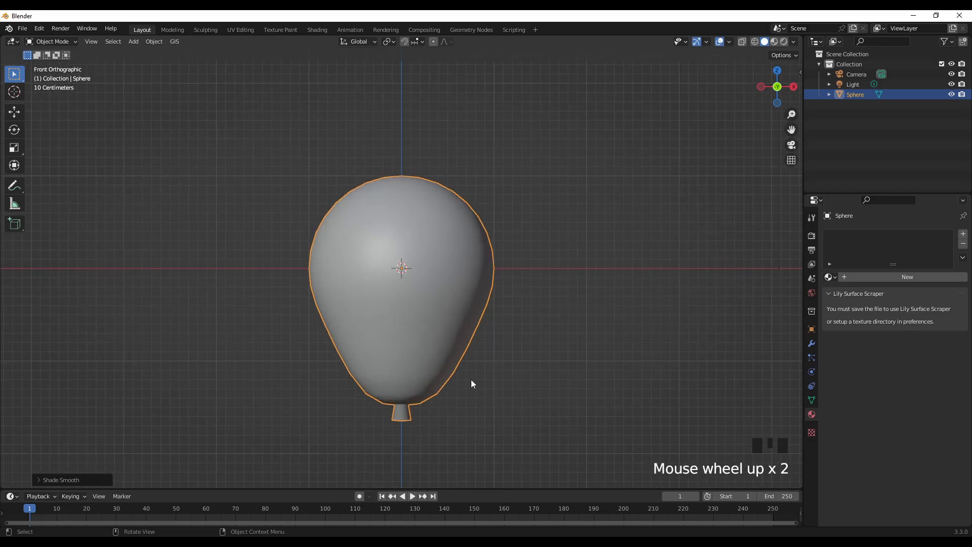
scroll(471, 380, "down", 3)
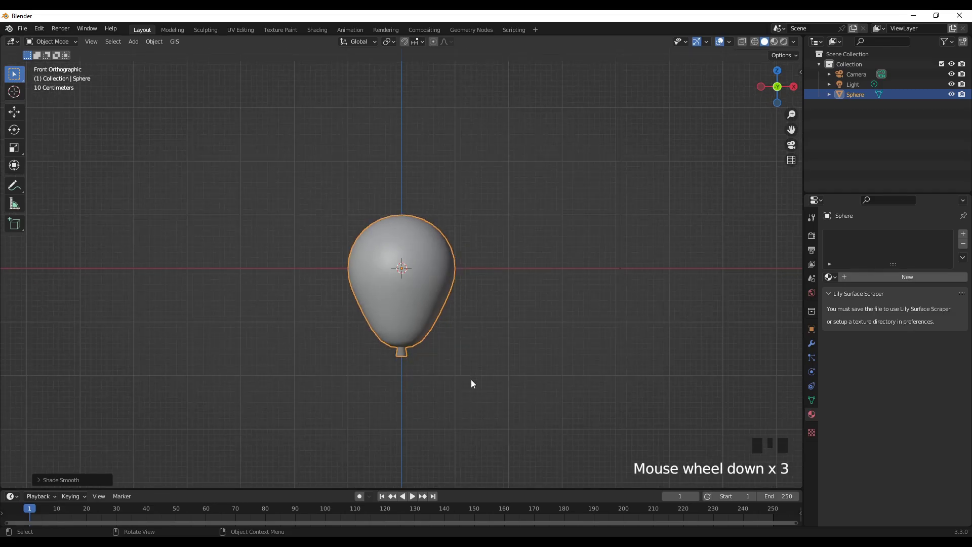
left_click(471, 374)
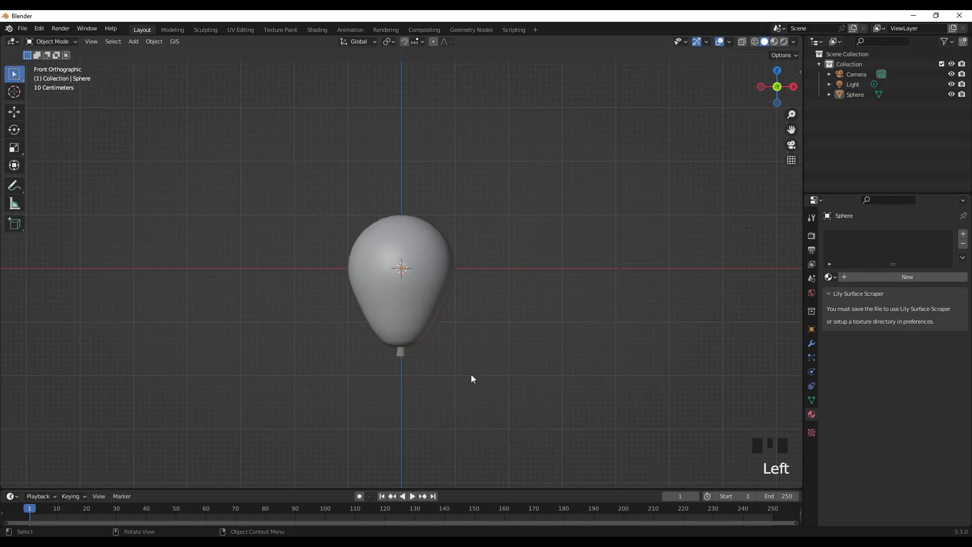
Add a NURBS path to the scene and raise the balloon upward
key("shift+a")
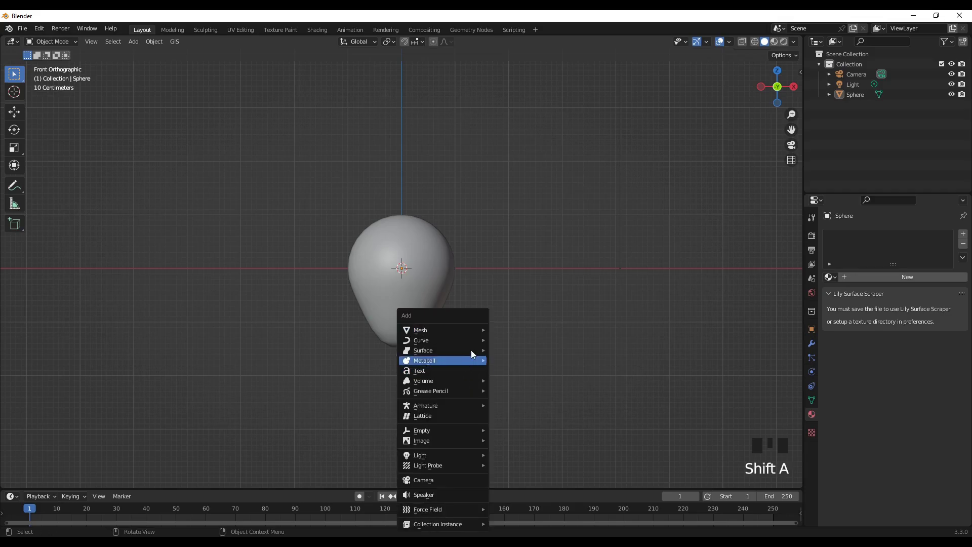
mouse_move(472, 341)
left_click(504, 385)
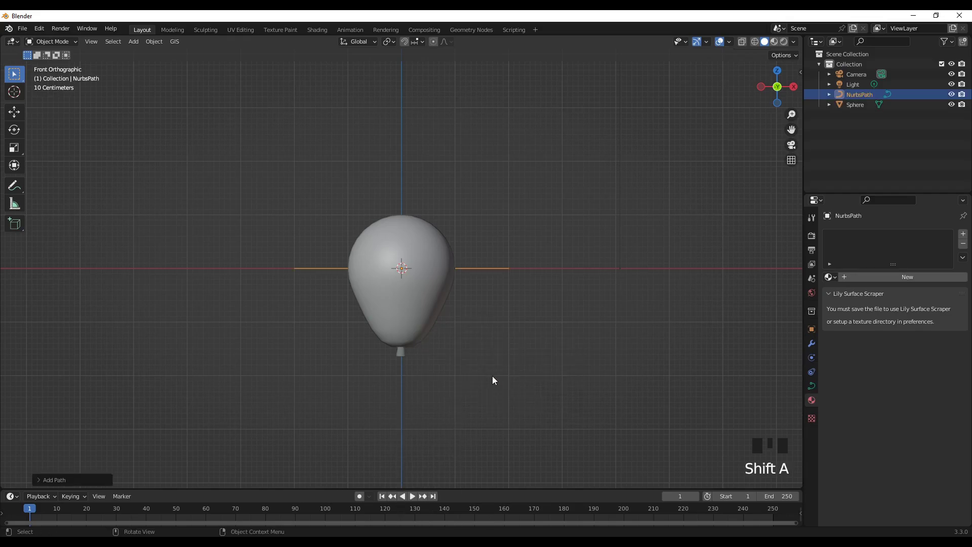
left_click(411, 324)
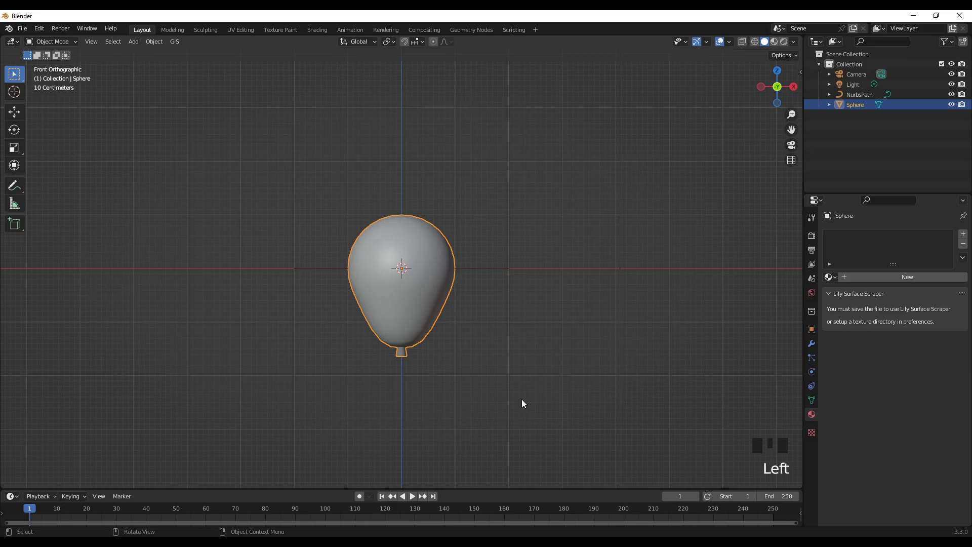
key("g")
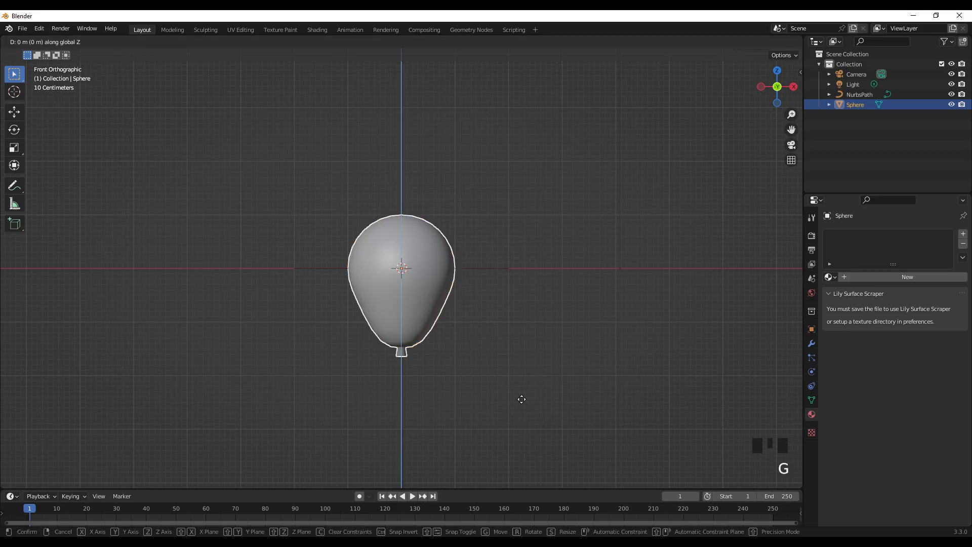
left_click(527, 310)
Rotate the path 90° around Y so it stands vertical
left_click(484, 270)
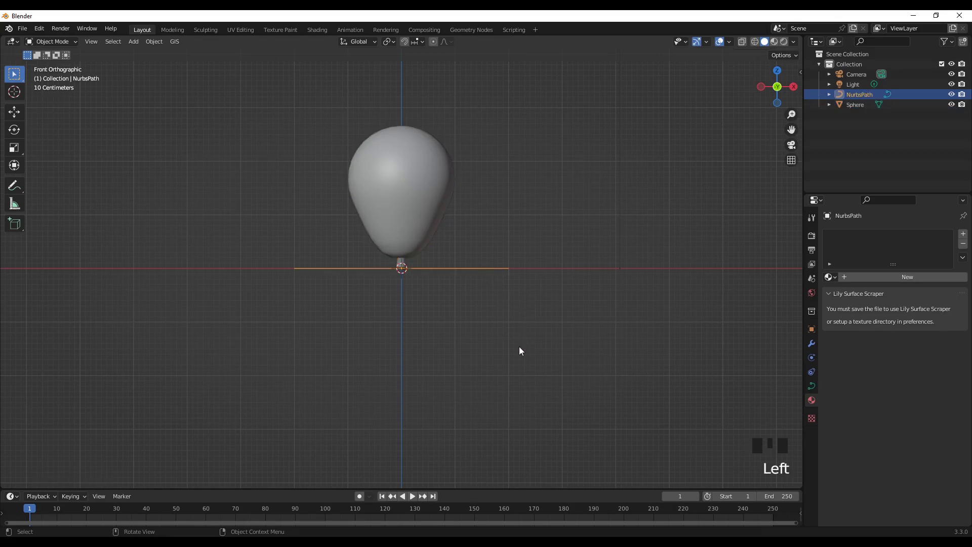
key("r")
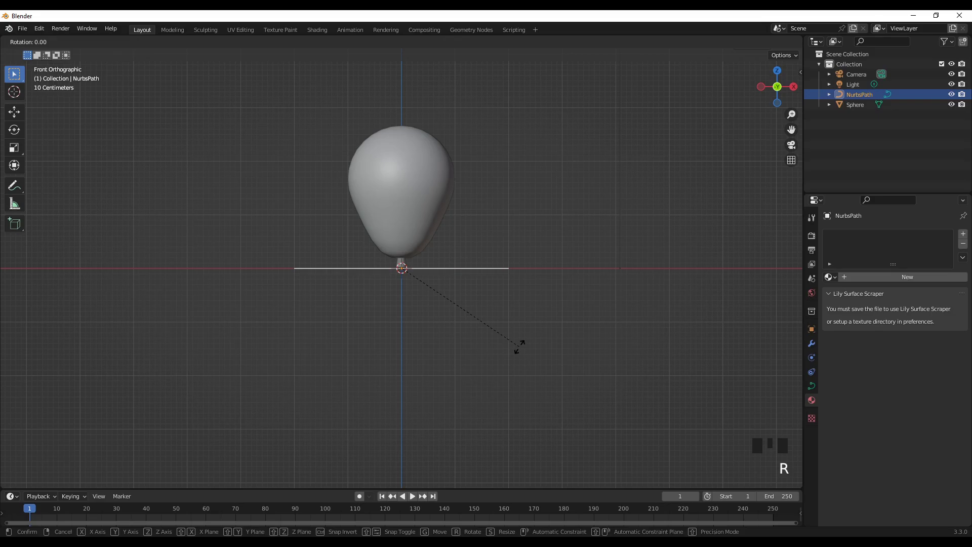
type("y")
type("90")
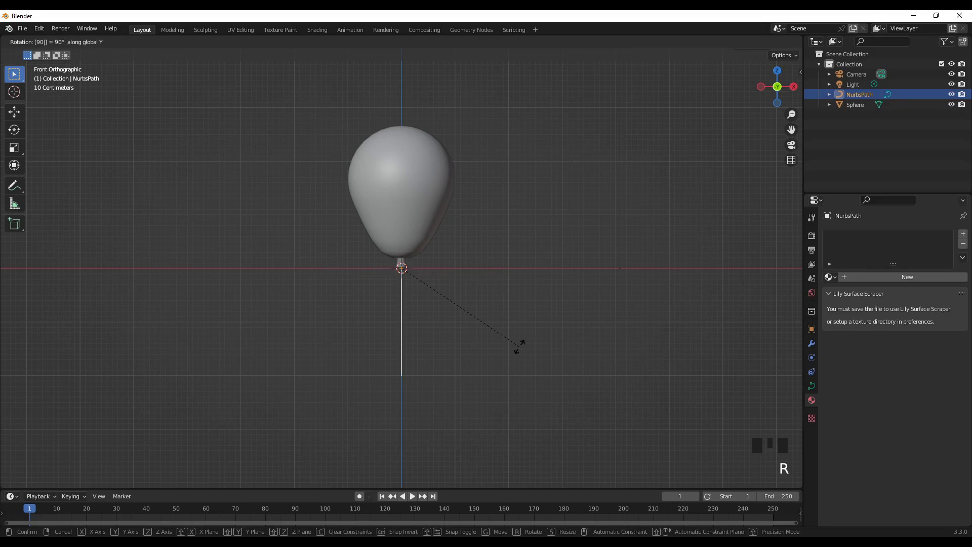
key("Return")
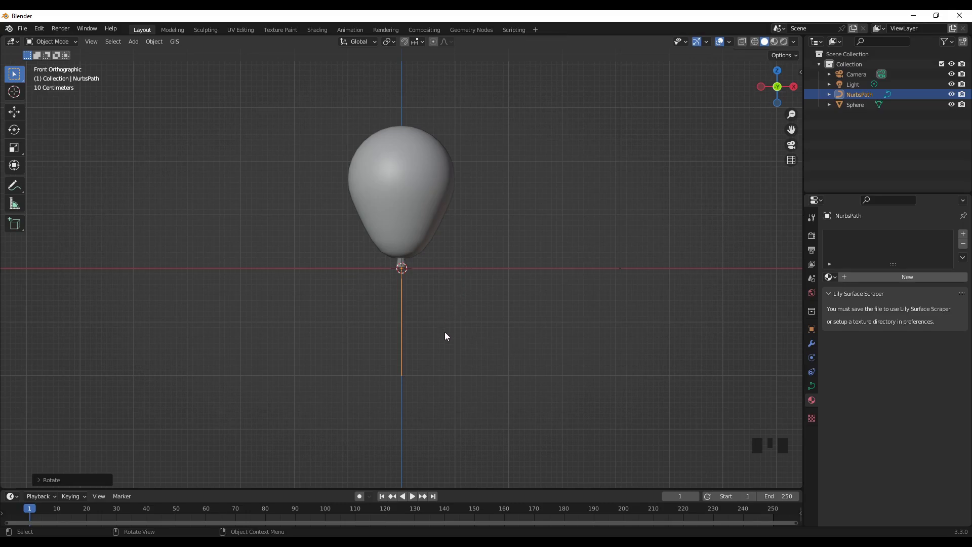
Lower the path about 1.966 m along Z beneath the balloon, using X-ray temporarily
left_click(743, 42)
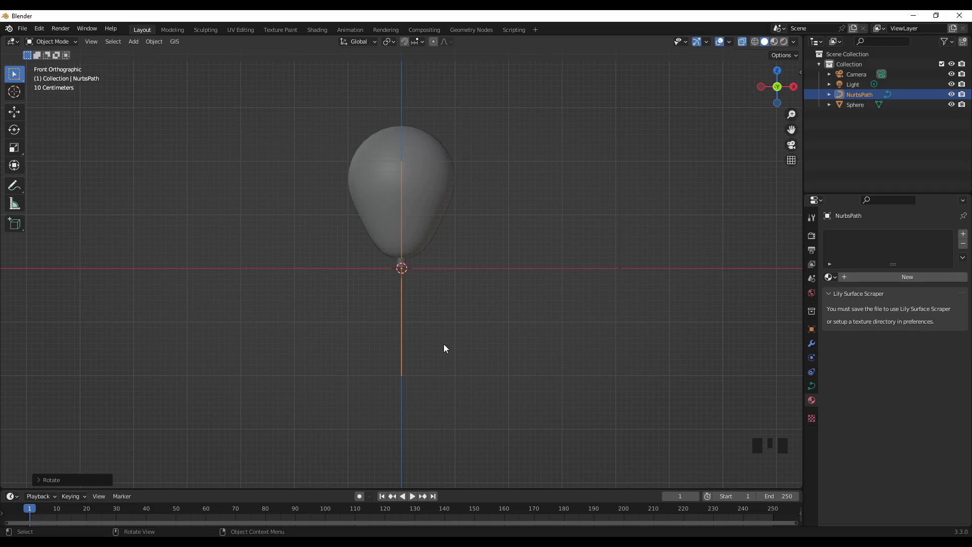
key("g")
key("z")
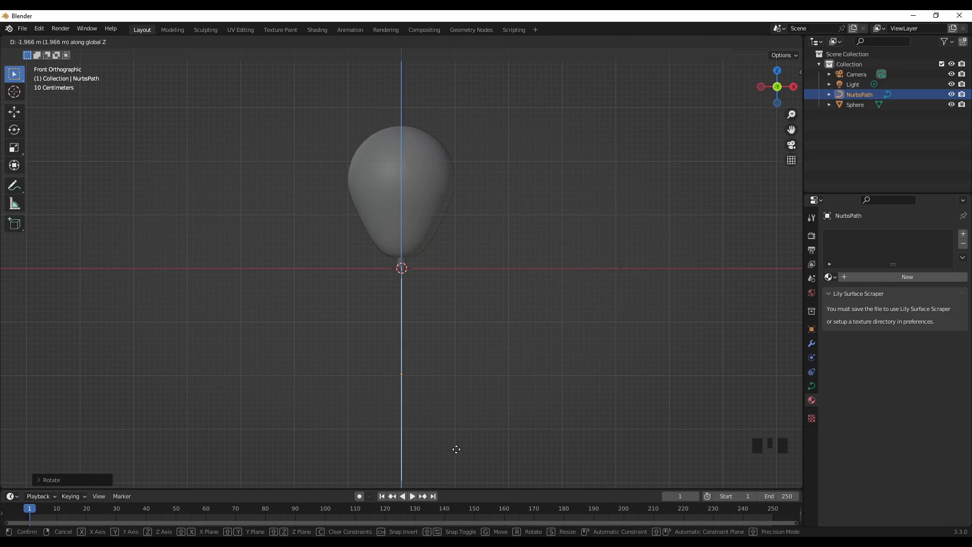
left_click(456, 450)
left_click(498, 330)
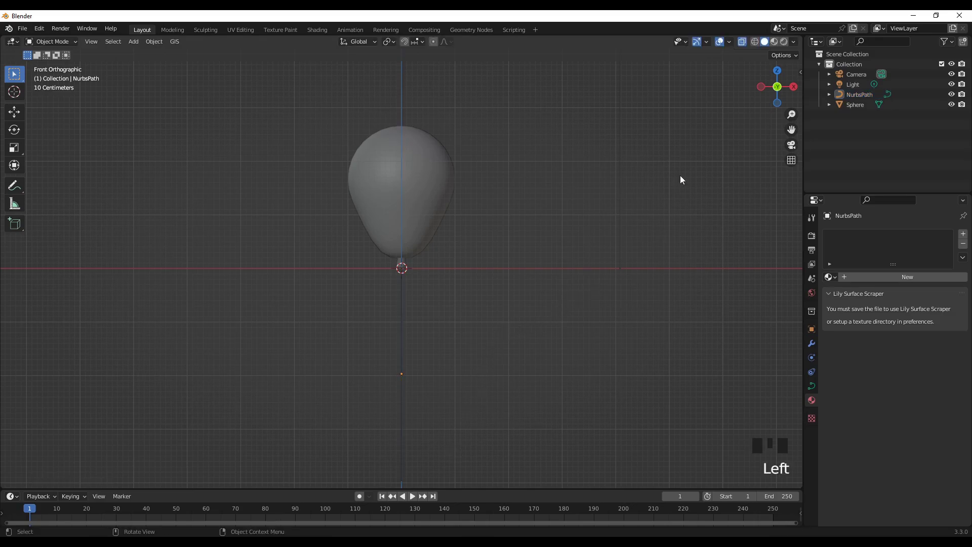
left_click(742, 41)
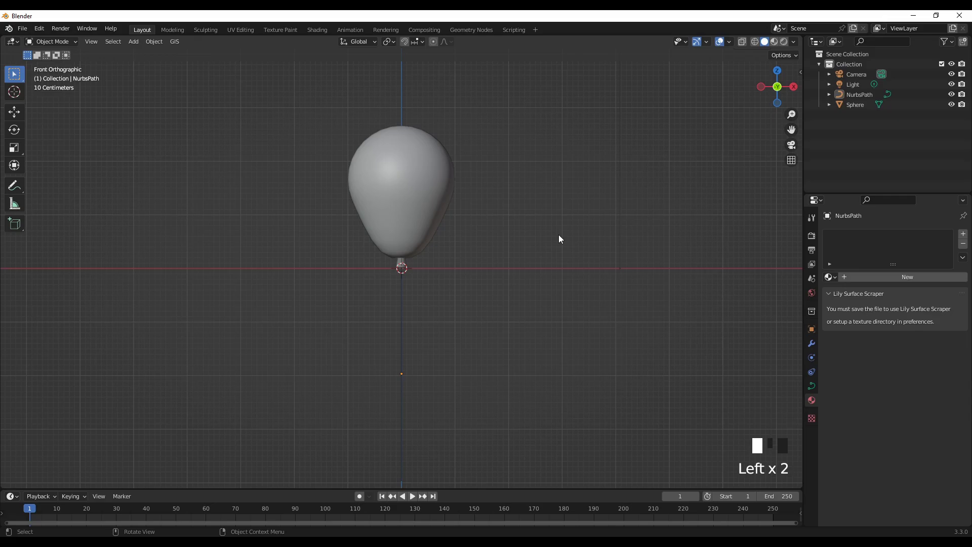
left_click(399, 315)
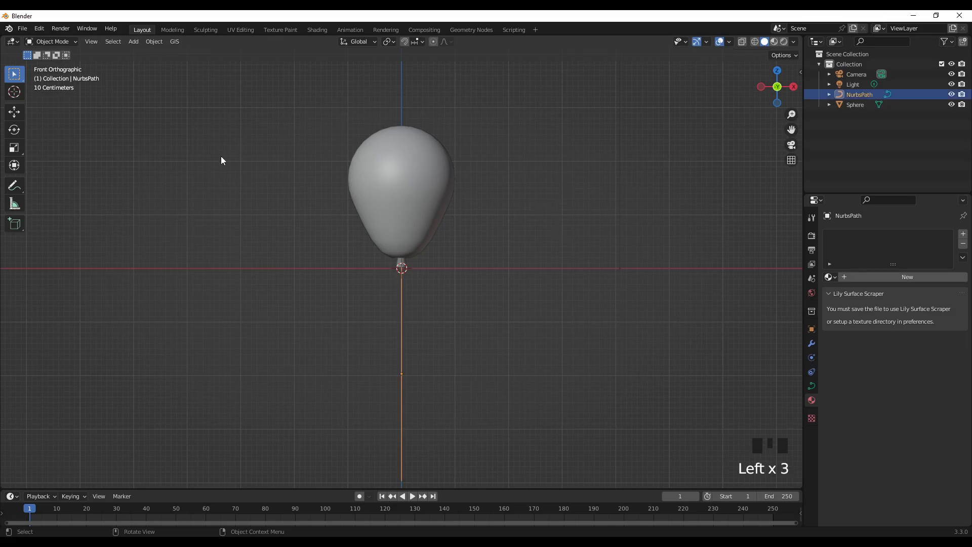
In Edit Mode, pull the path's upper control point left and a lower middle point right
key("Tab")
scroll(481, 299, "down", 1)
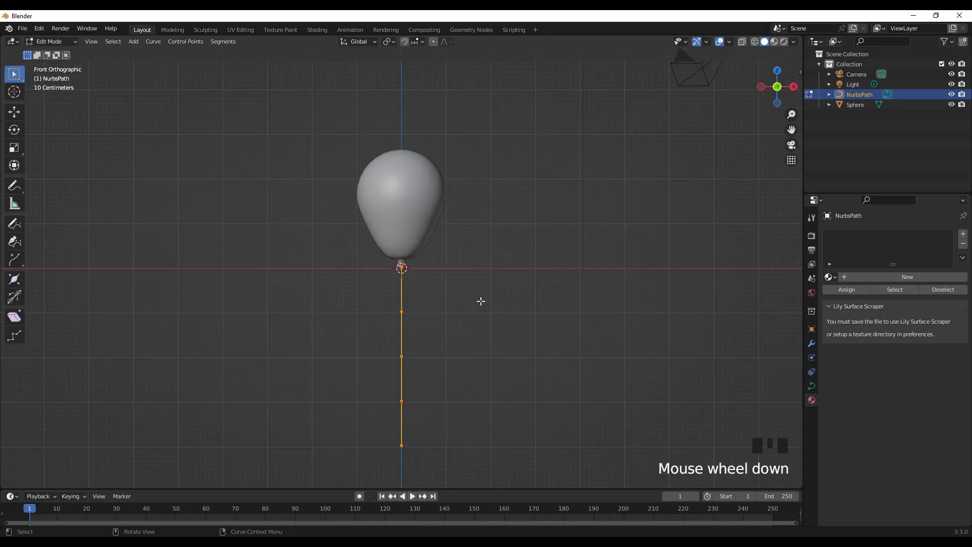
left_click_drag(390, 301, 416, 327)
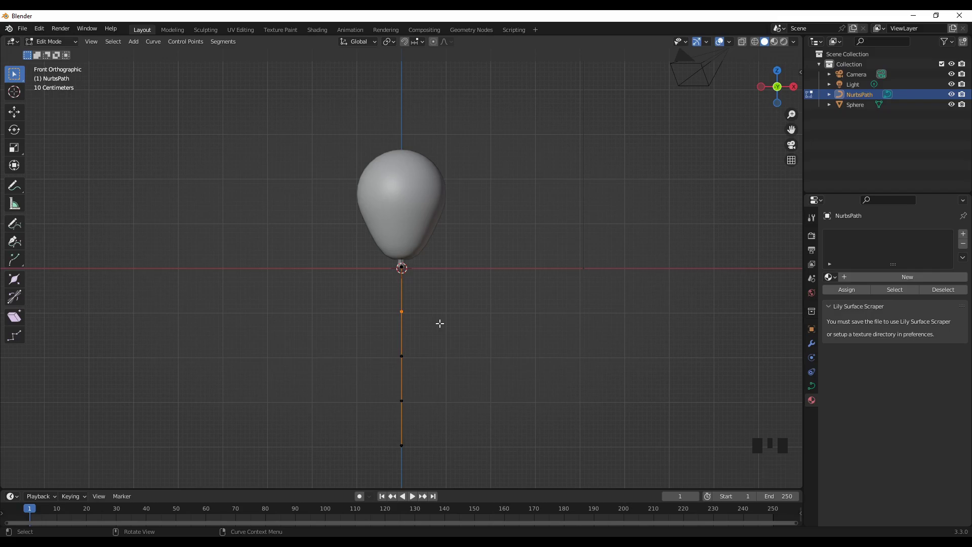
key("g")
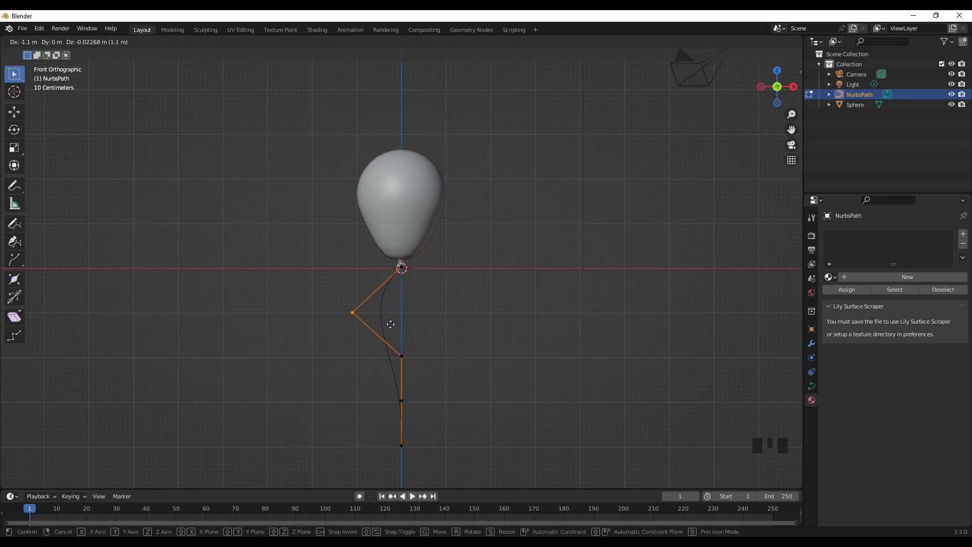
left_click(390, 324)
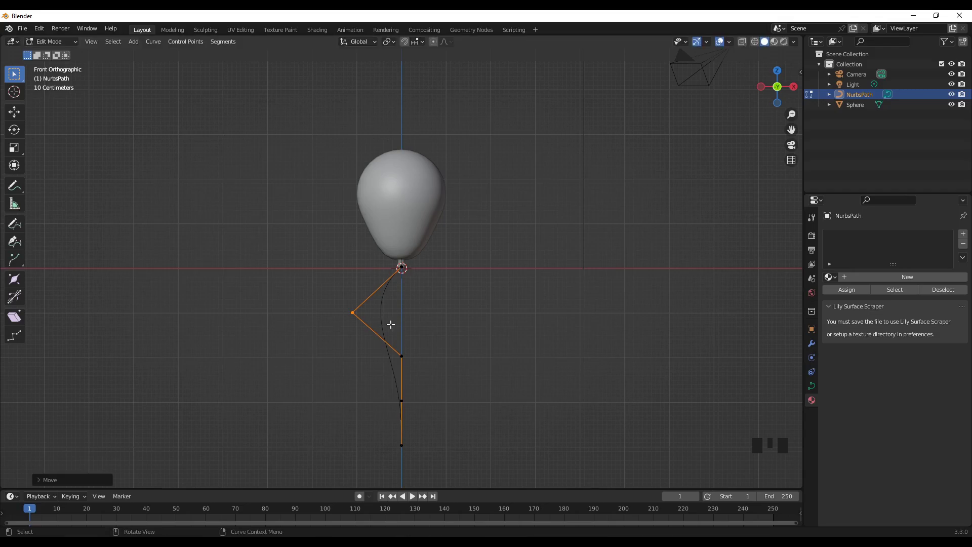
left_click(400, 399)
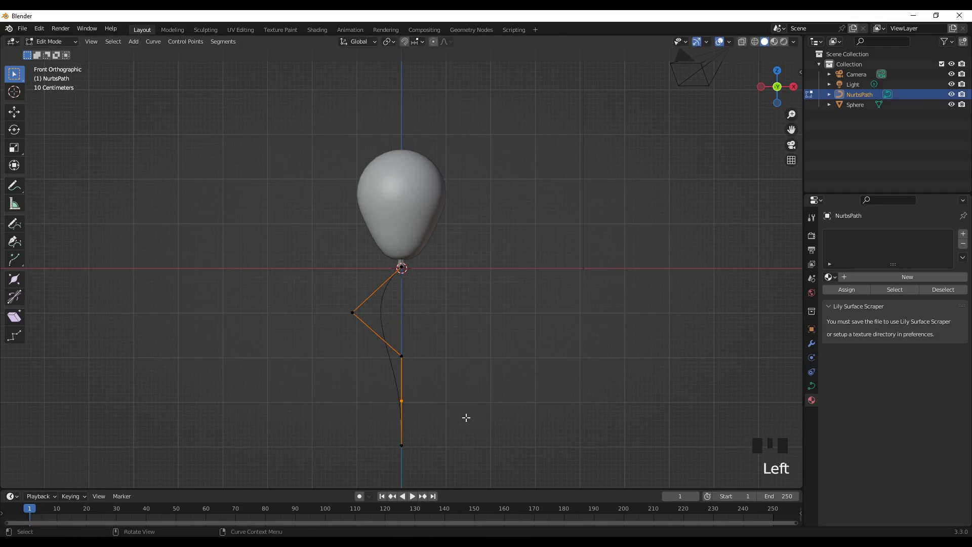
key("g")
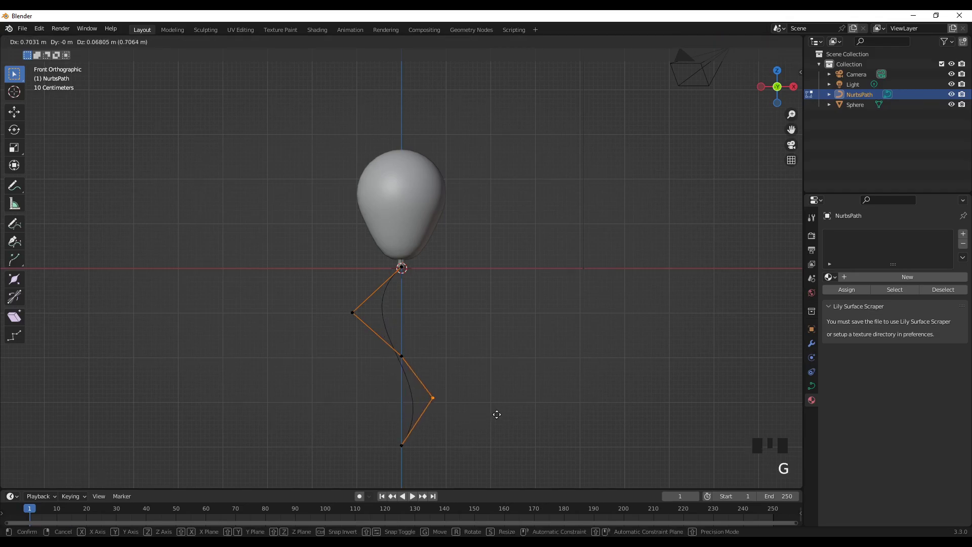
left_click(497, 413)
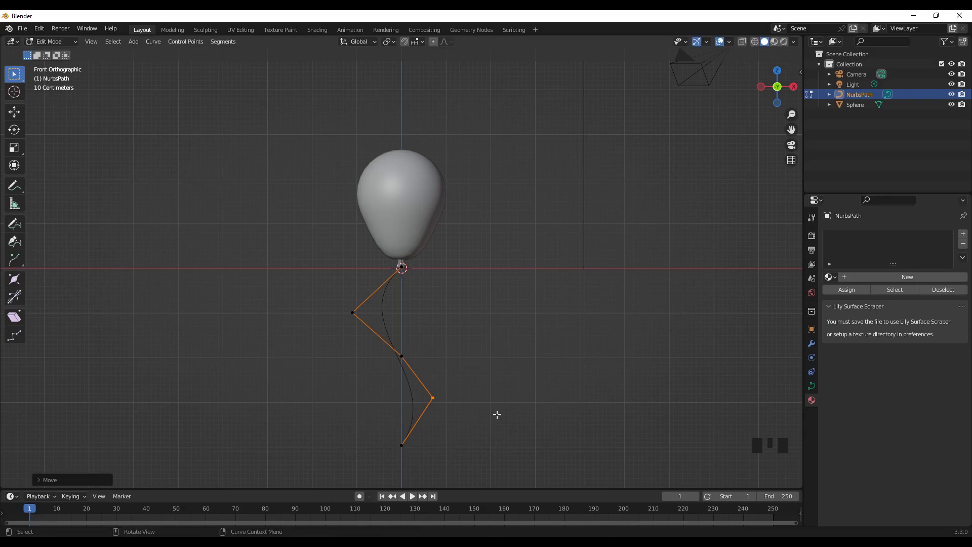
scroll(457, 325, "up", 3)
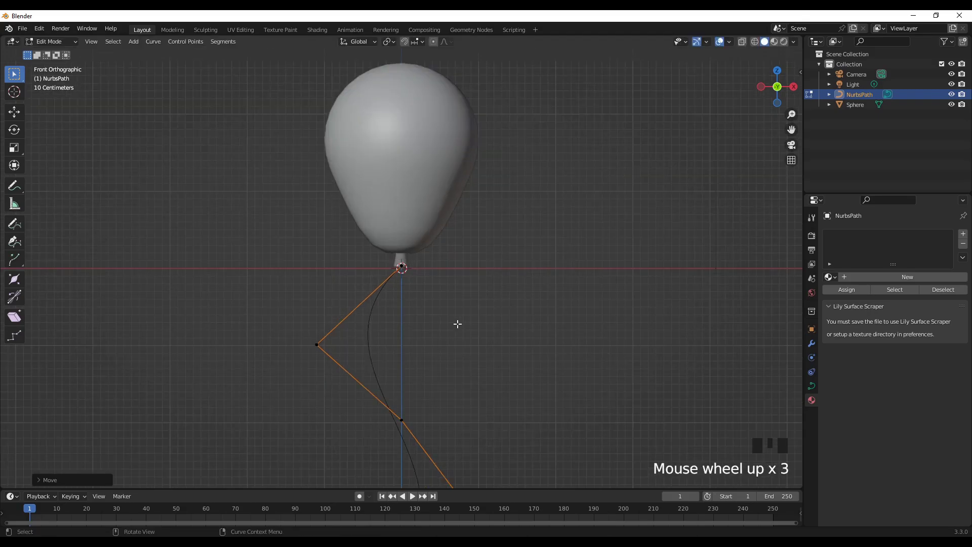
Set the string curve's Geometry Bevel Depth to 0.04 m
left_click(812, 386)
left_click(845, 399)
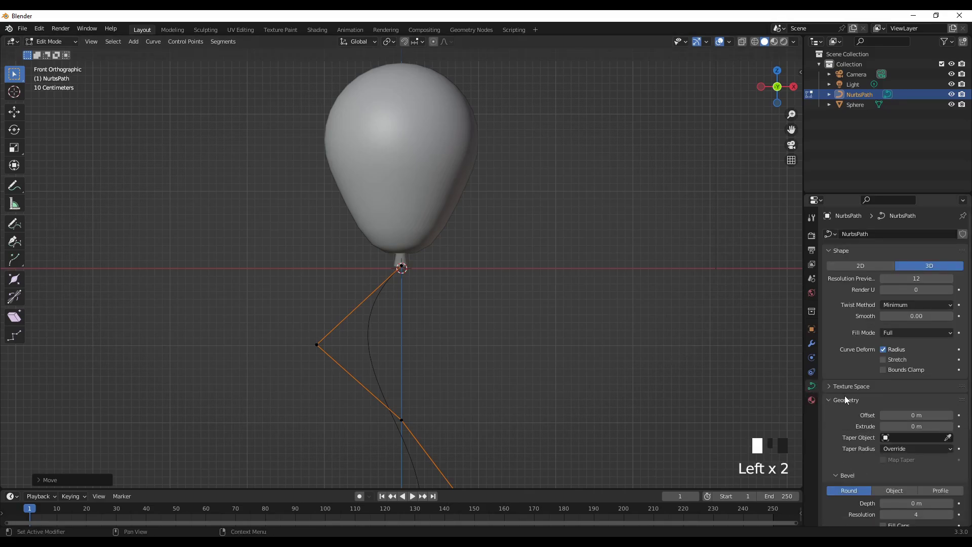
scroll(848, 398, "down", 3)
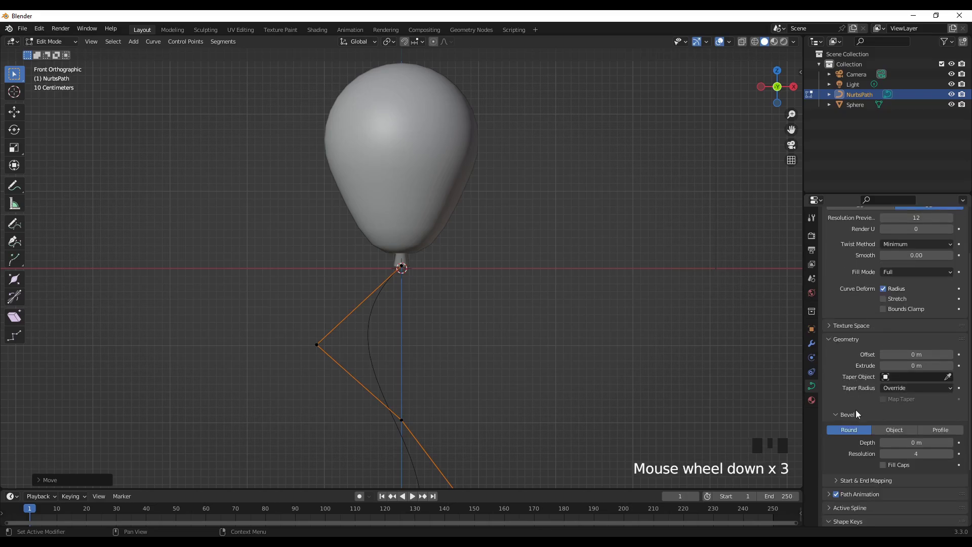
left_click_drag(891, 442, 913, 442)
left_click(912, 439)
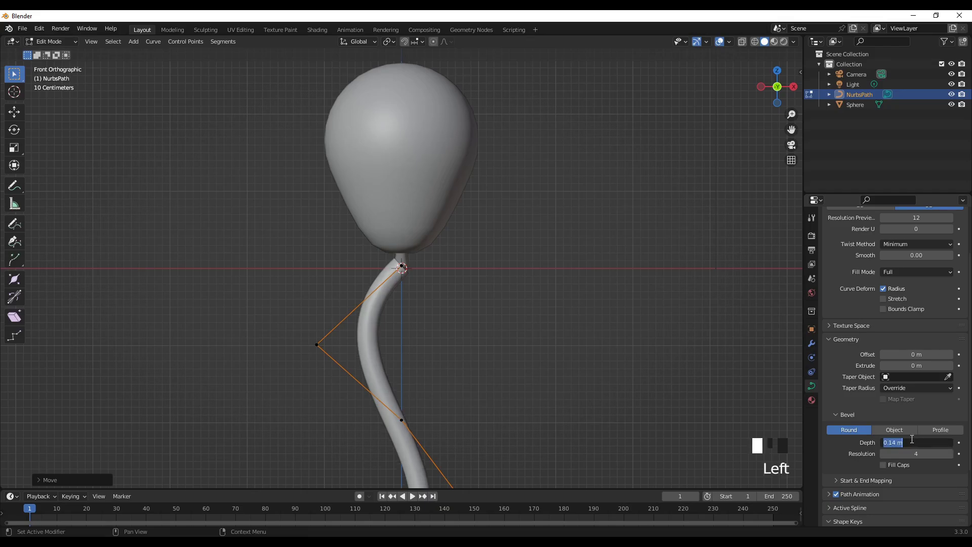
type("0.04")
key("Return")
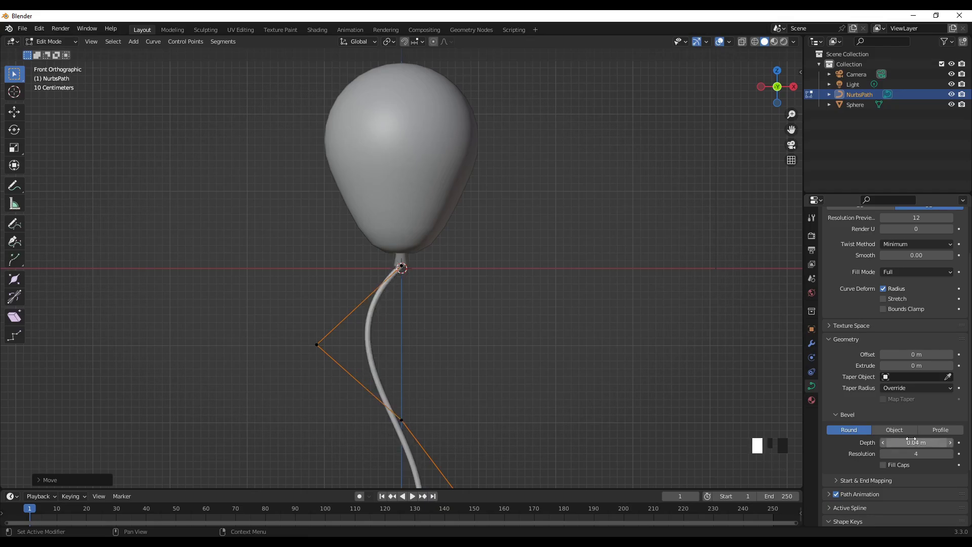
Extrude the string's top control point straight up along Z into the knot, then exit Edit Mode
scroll(385, 270, "up", 9)
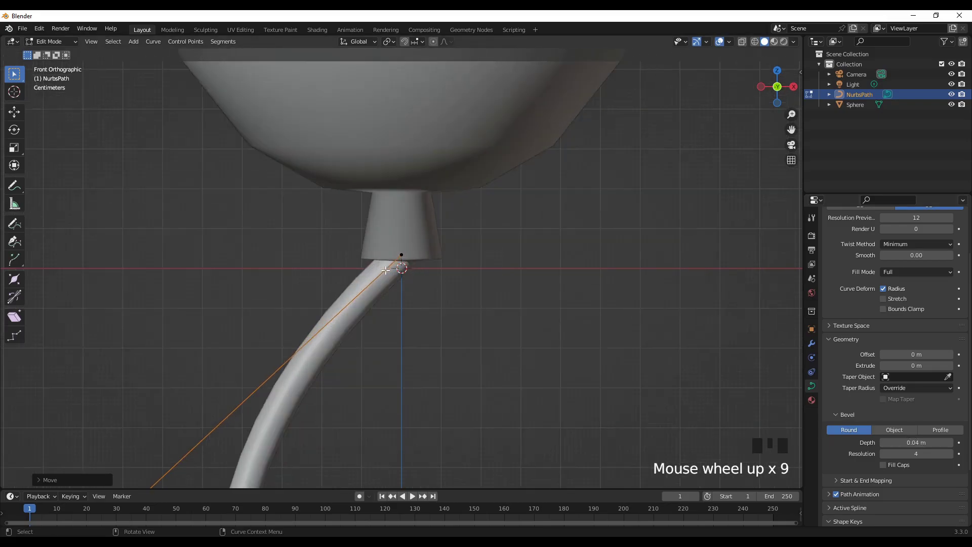
scroll(386, 270, "up", 4)
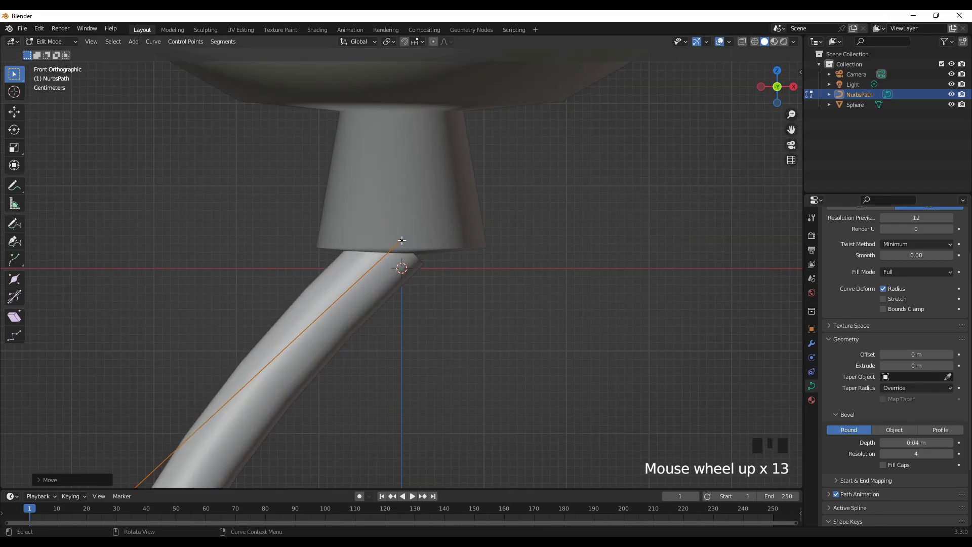
left_click(402, 240)
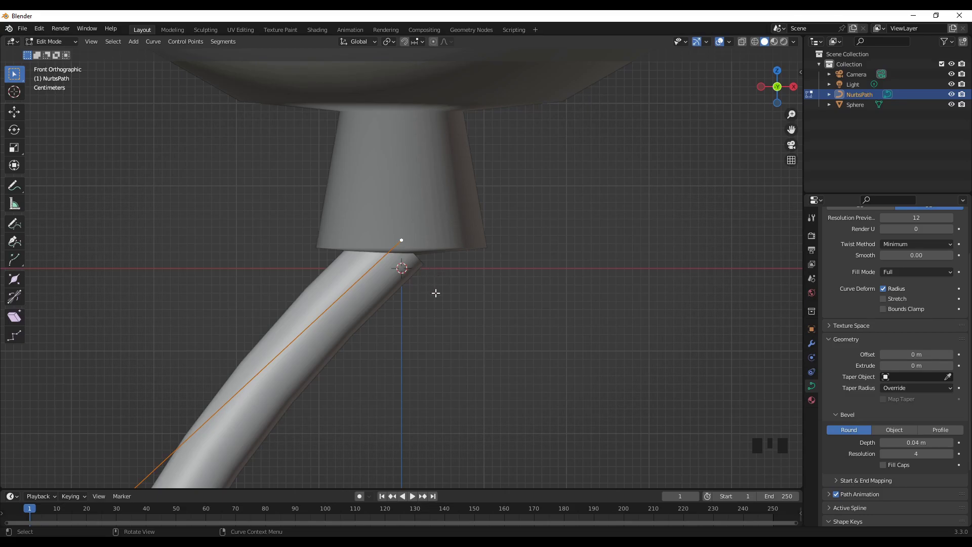
key("e")
key("z")
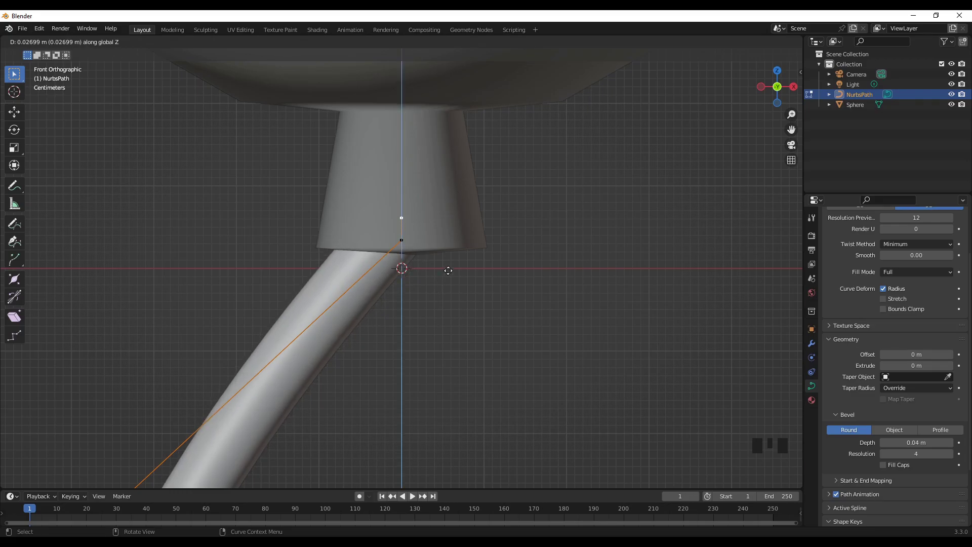
left_click(448, 267)
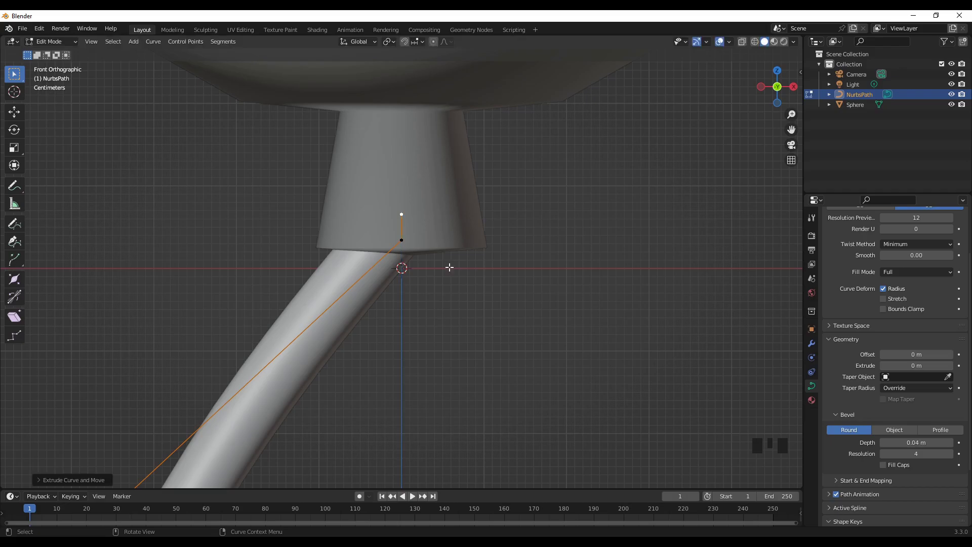
key("Tab")
left_click(490, 315)
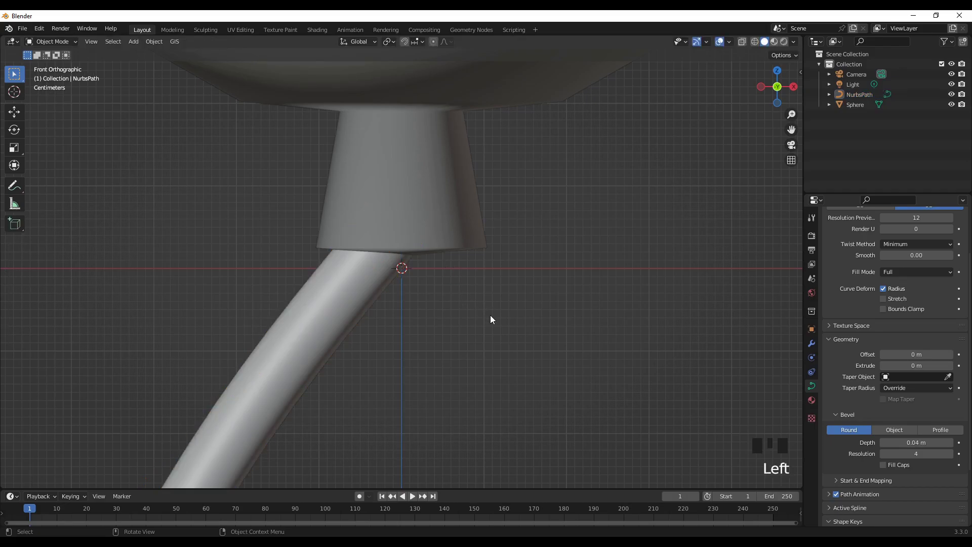
middle_click_drag(515, 330, 505, 348)
scroll(506, 349, "down", 16)
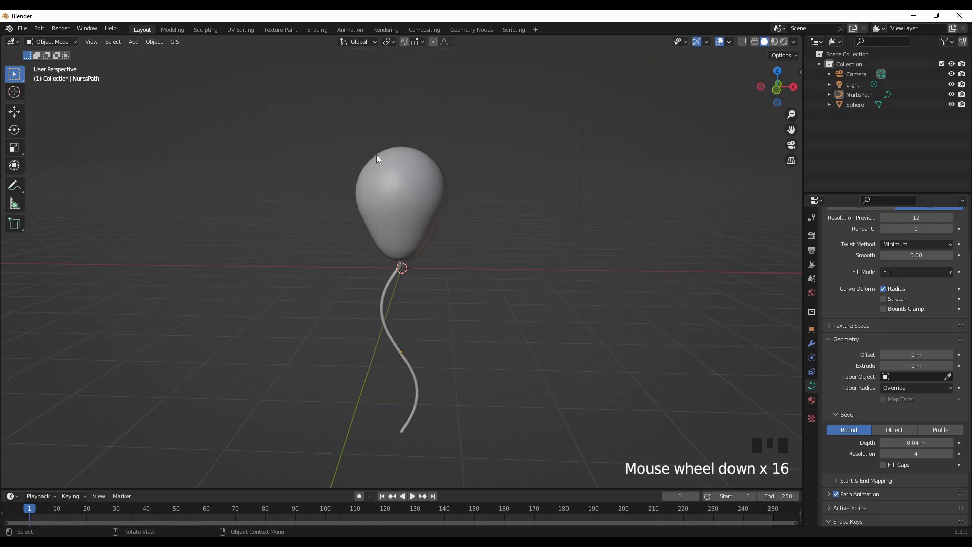
scroll(460, 378, "down", 3)
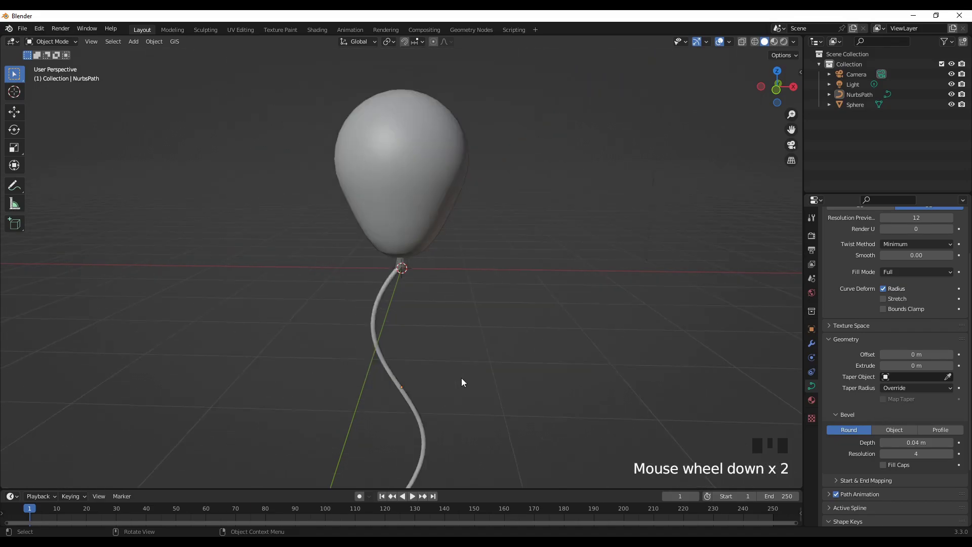
key("KP_1")
scroll(470, 352, "up", 2)
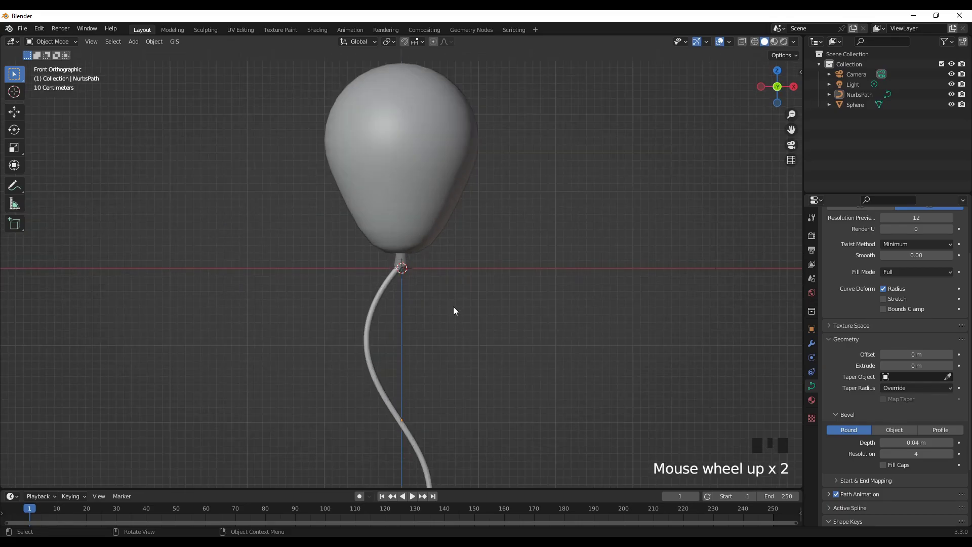
left_click(418, 211)
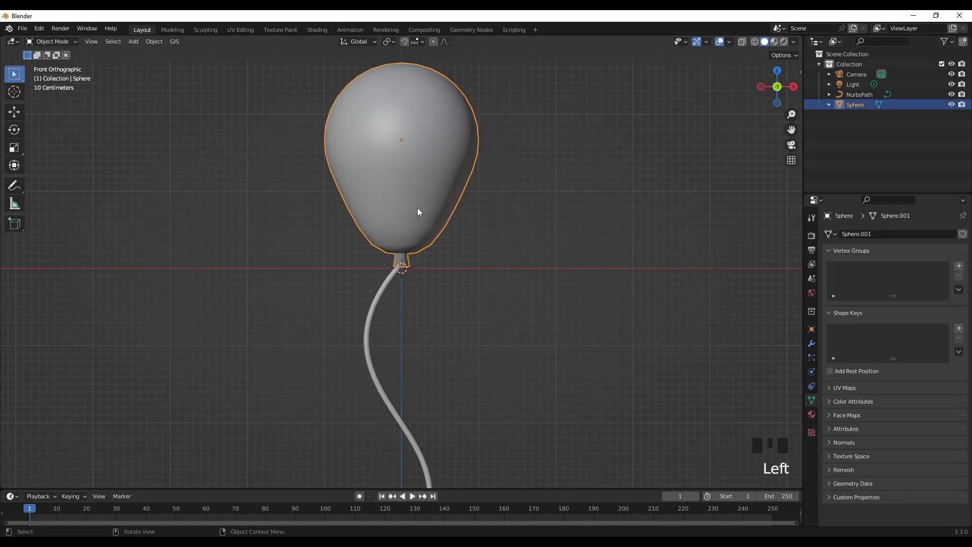
In Material Preview, give the balloon a new material with a dark red Base Color
left_click(775, 42)
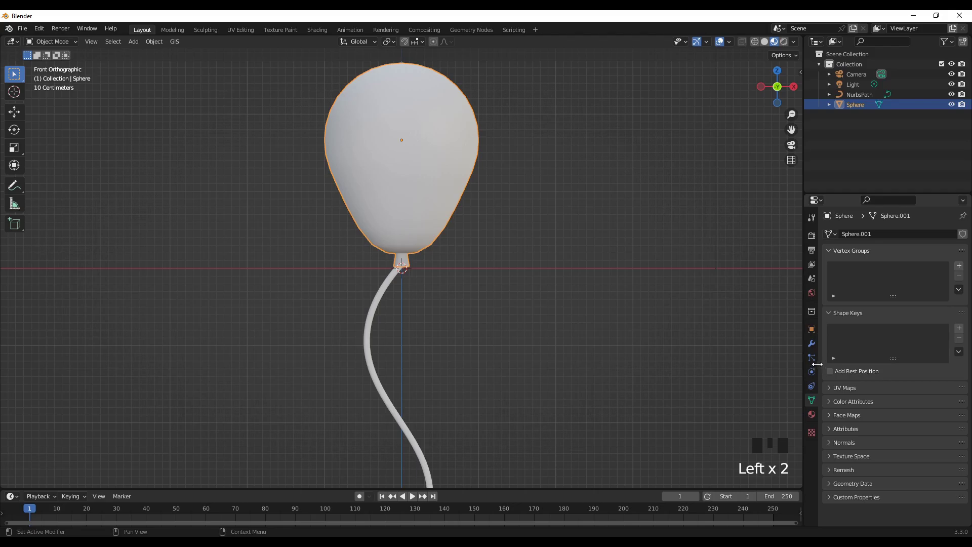
left_click(811, 415)
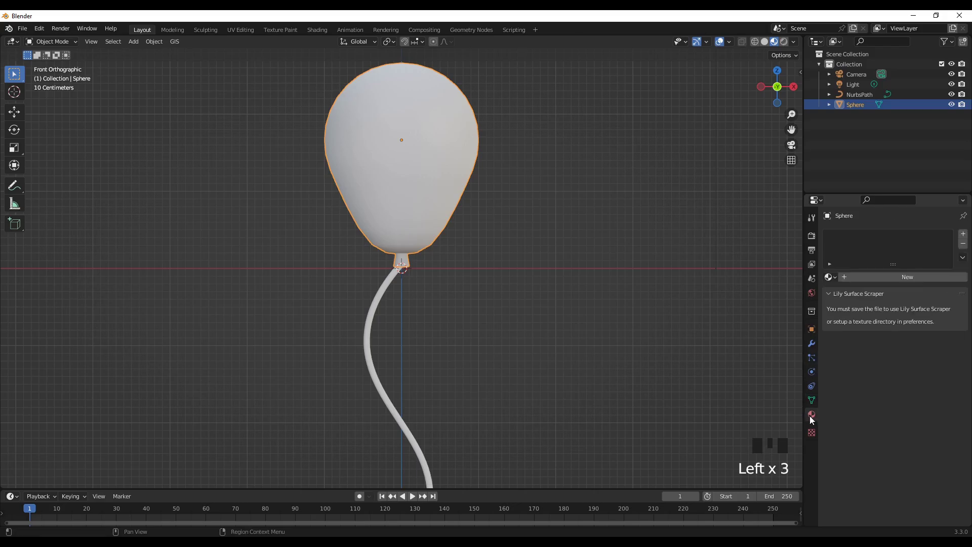
left_click(867, 278)
left_click(918, 385)
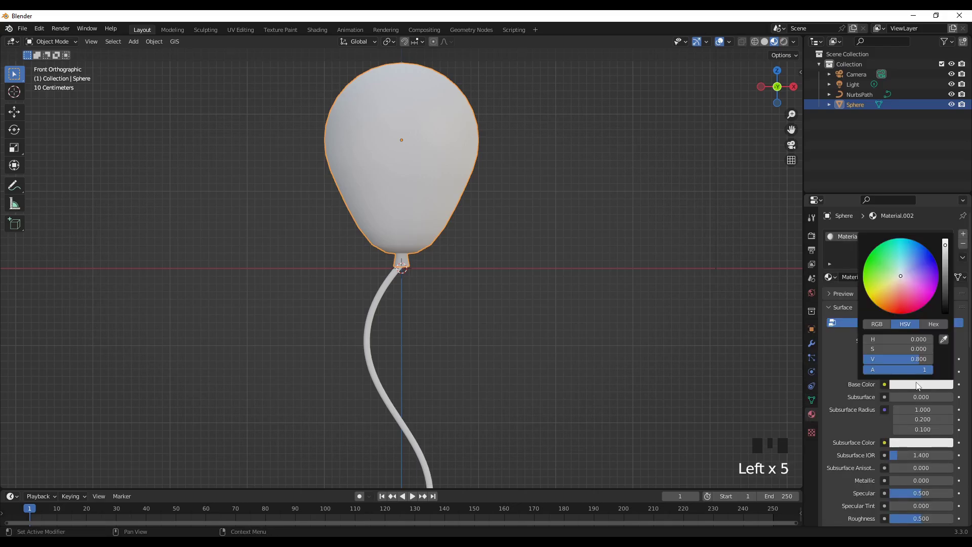
left_click(901, 296)
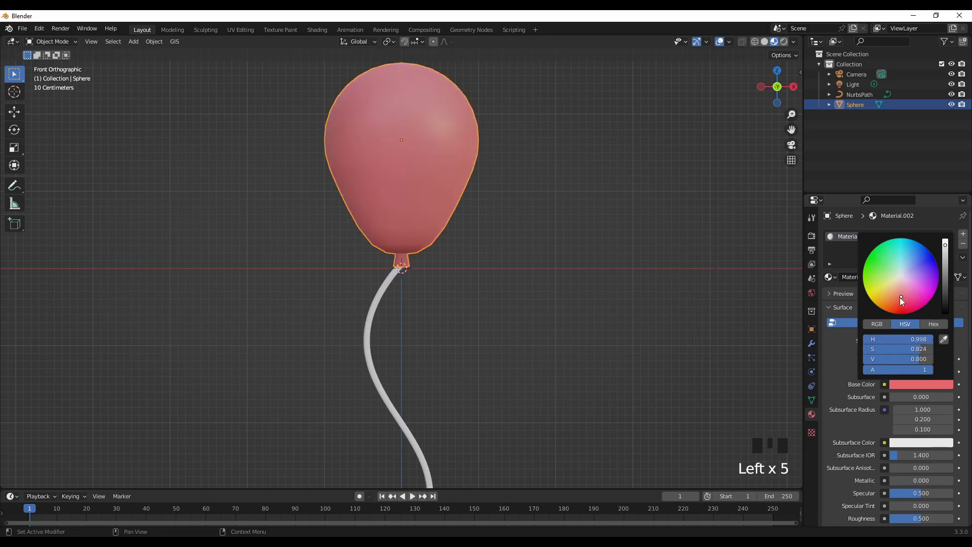
left_click(902, 298)
left_click(946, 263)
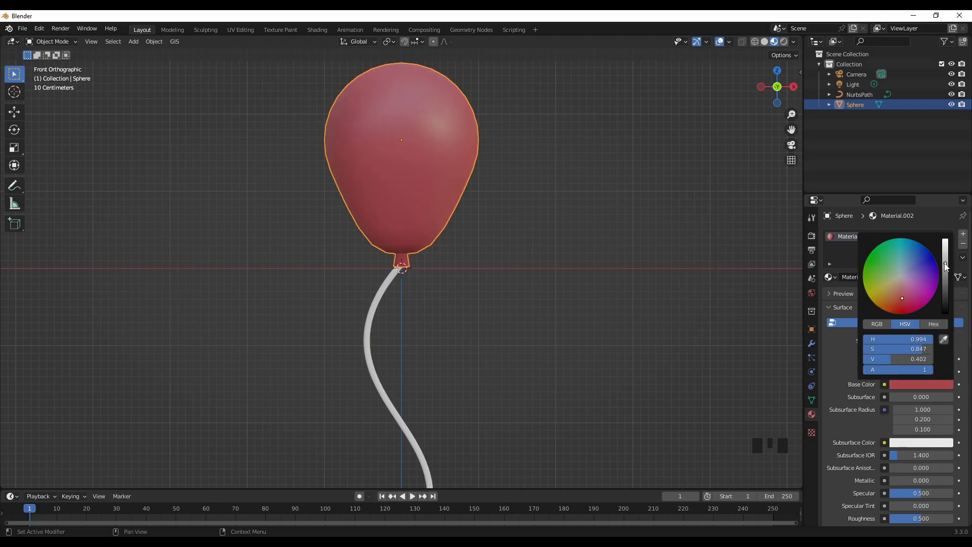
Lower the material's Roughness to about 0.2 for a shiny surface
scroll(855, 401, "down", 3)
scroll(855, 401, "down", 2)
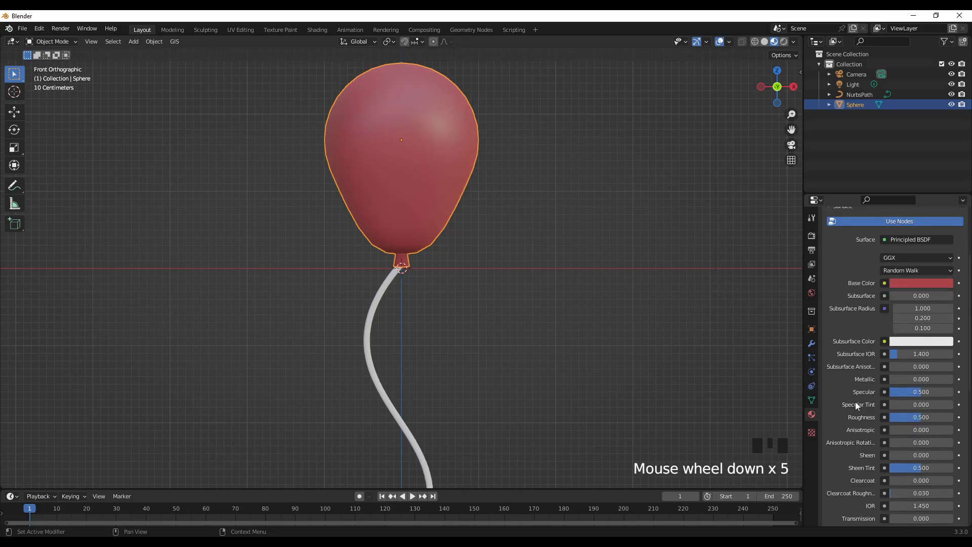
scroll(861, 362, "down", 2)
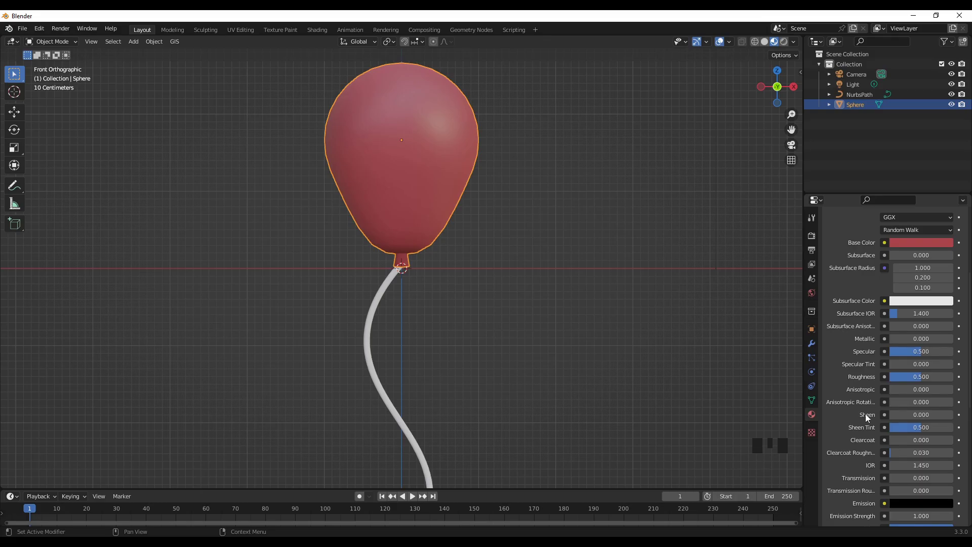
left_click_drag(918, 382, 899, 382)
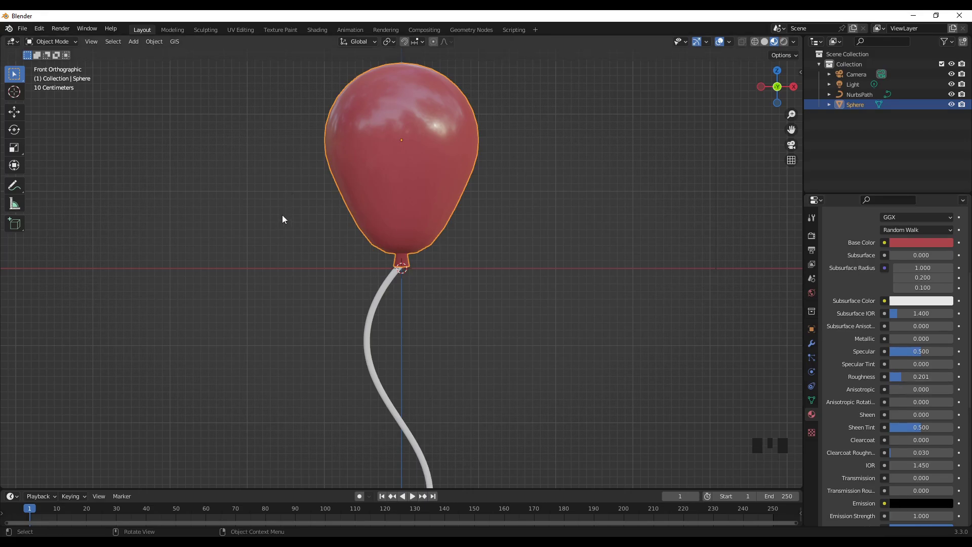
left_click(446, 160)
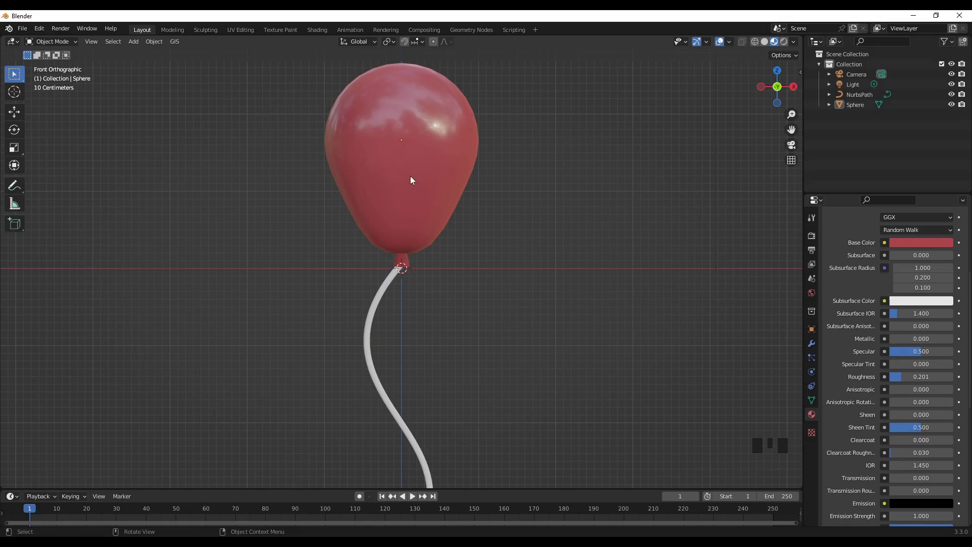
middle_click_drag(270, 231, 317, 254)
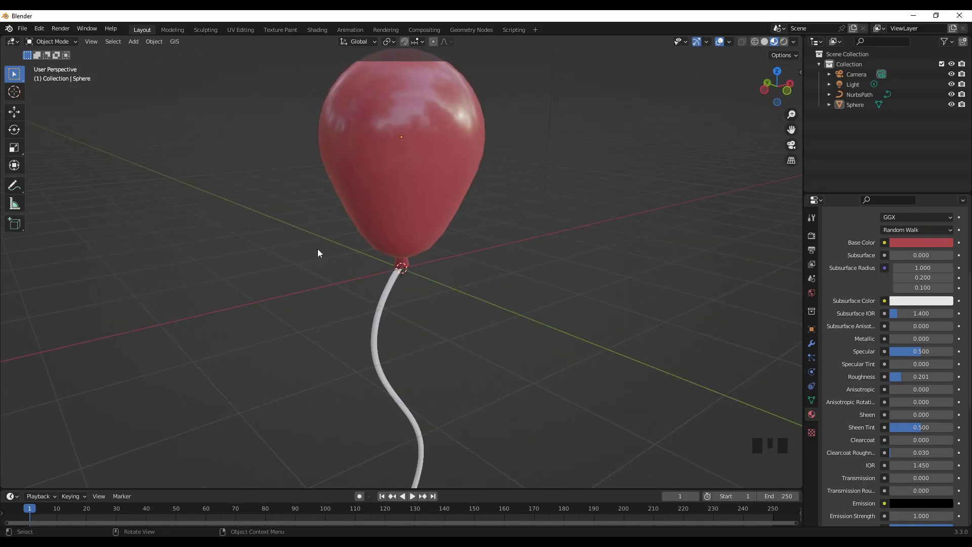
key("KP_1")
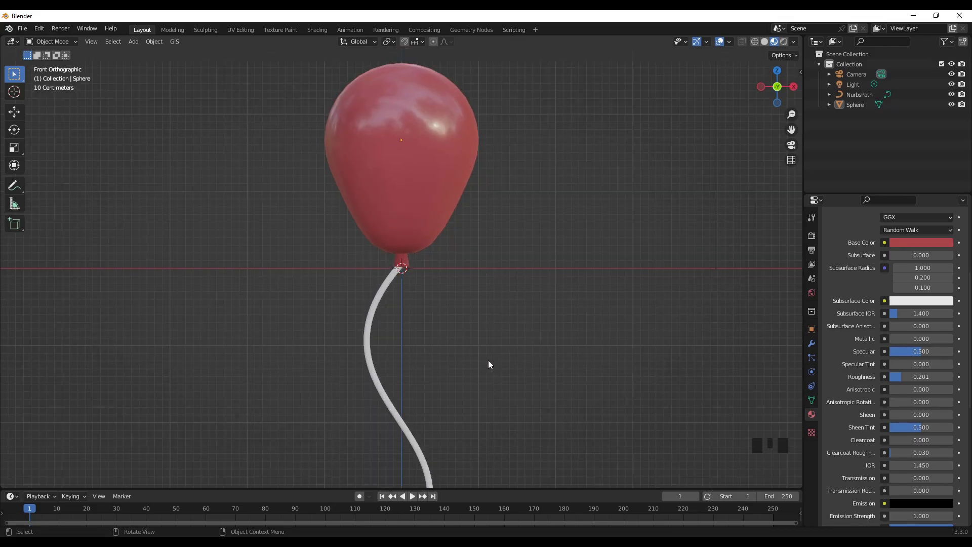
scroll(489, 365, "down", 2)
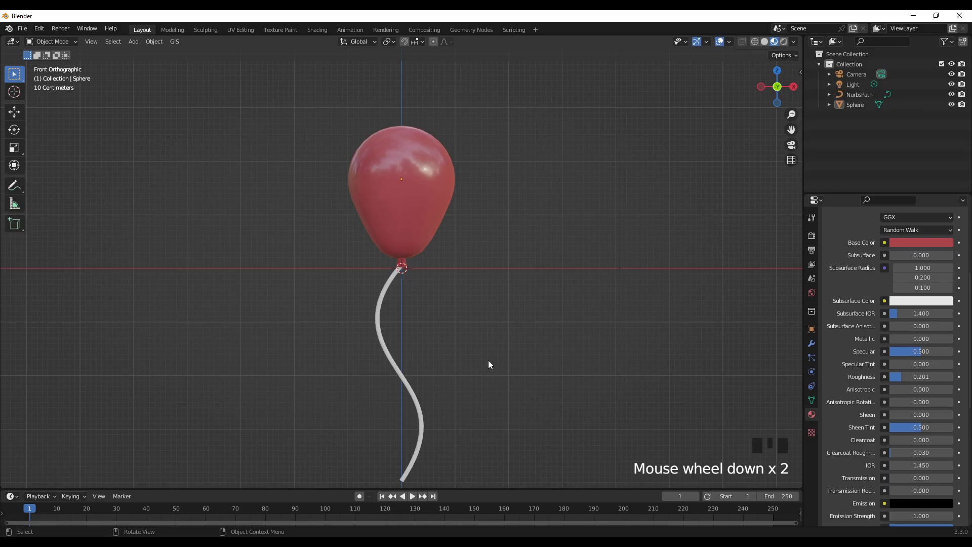
Assign the NurbsPath string a new Material.003 and raise its base colour value to 0.814
left_click(385, 344)
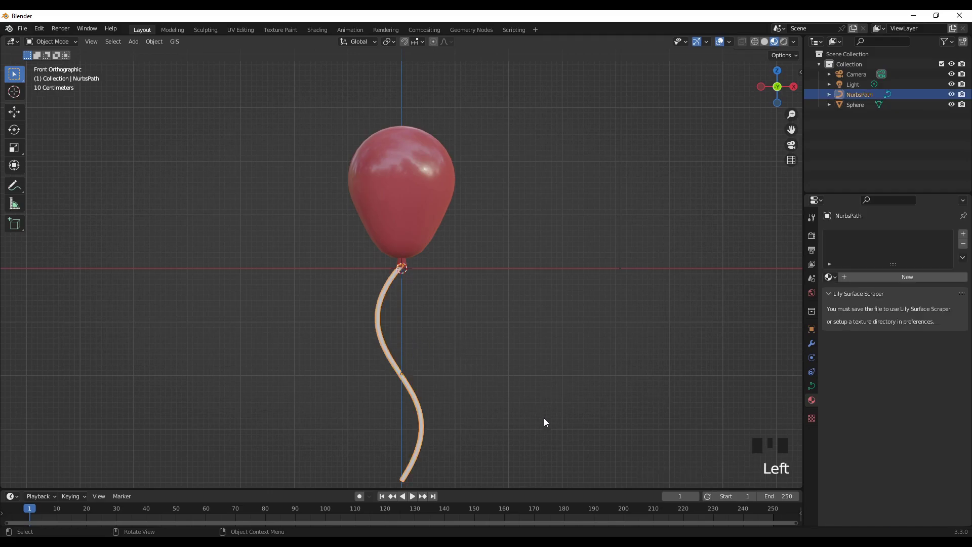
left_click(906, 277)
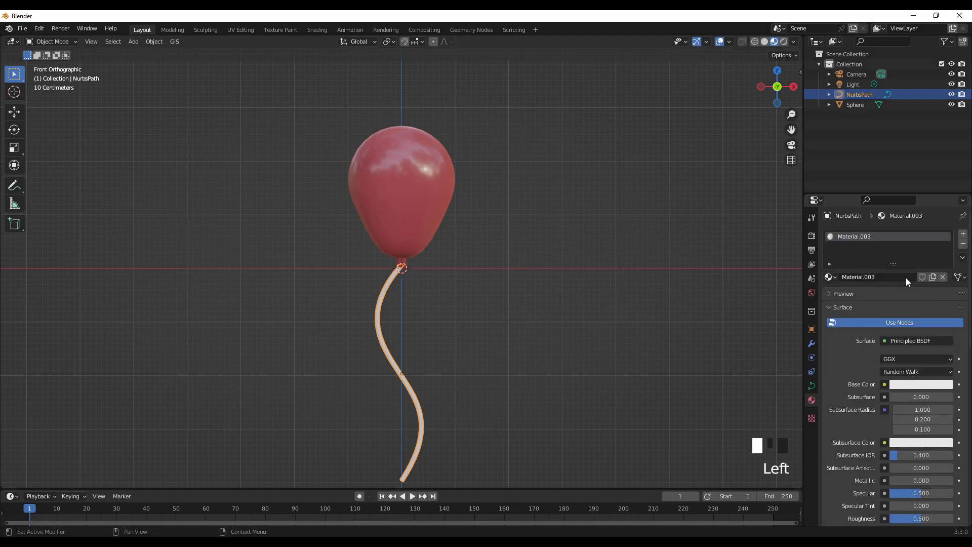
left_click(916, 388)
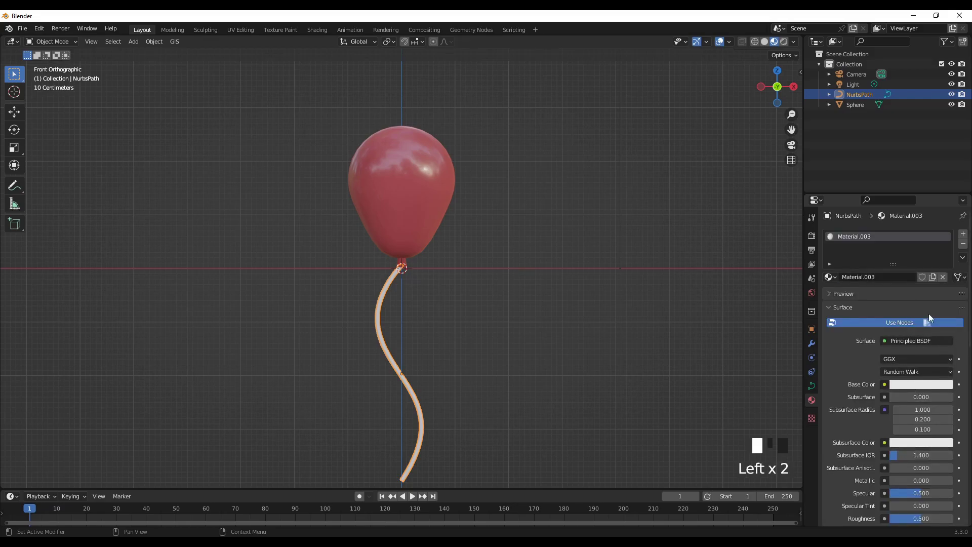
left_click(917, 390)
left_click(944, 291)
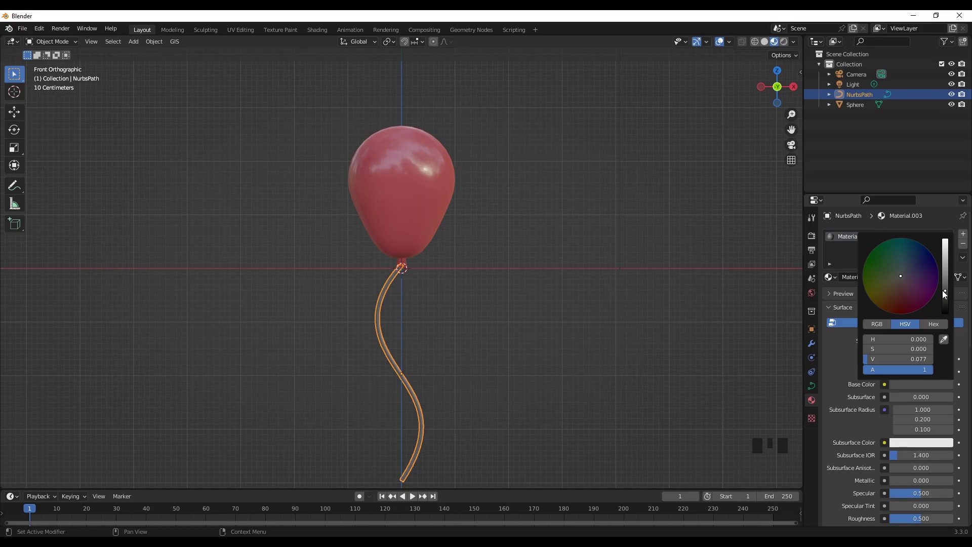
left_click_drag(946, 285, 945, 241)
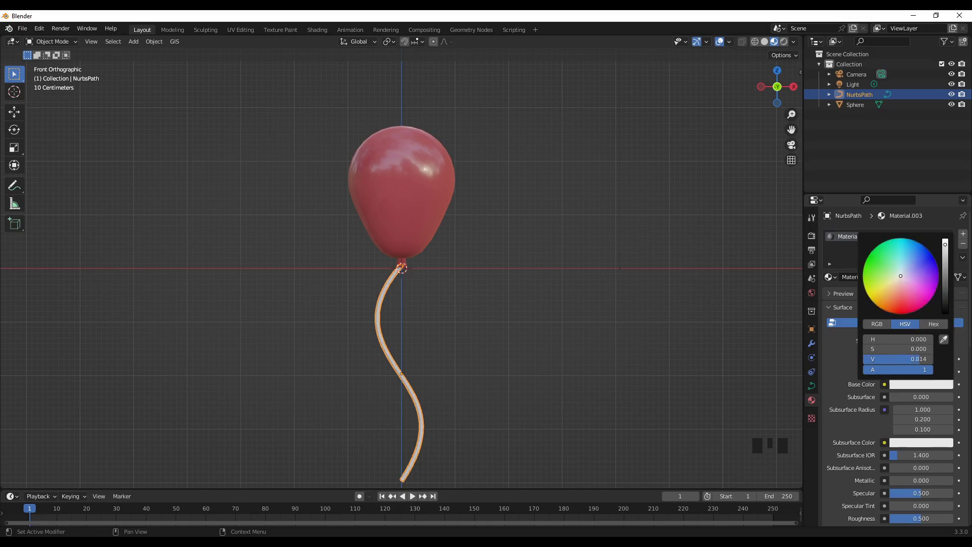
left_click(627, 339)
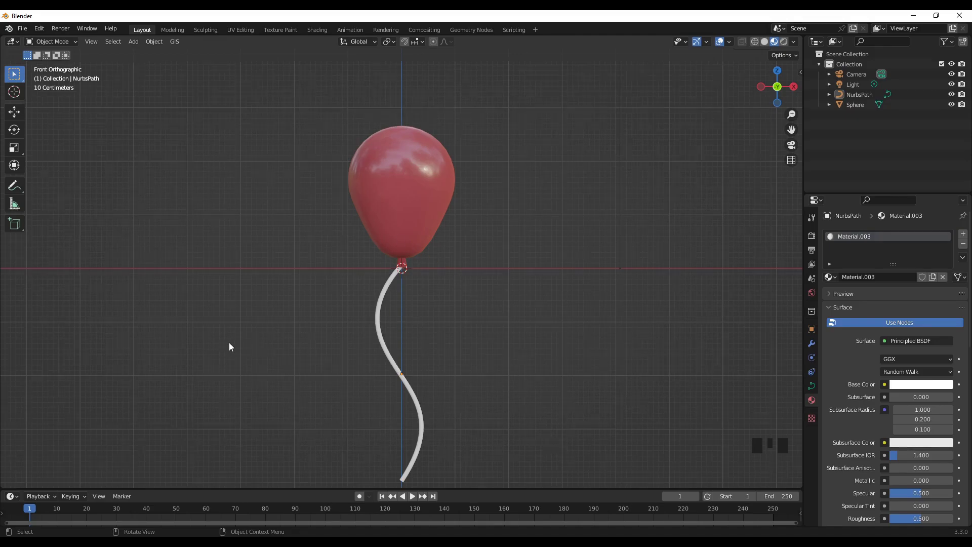
mouse_move(229, 342)
middle_mouse_down()
mouse_move(366, 356)
mouse_move(345, 369)
mouse_move(234, 360)
middle_mouse_up()
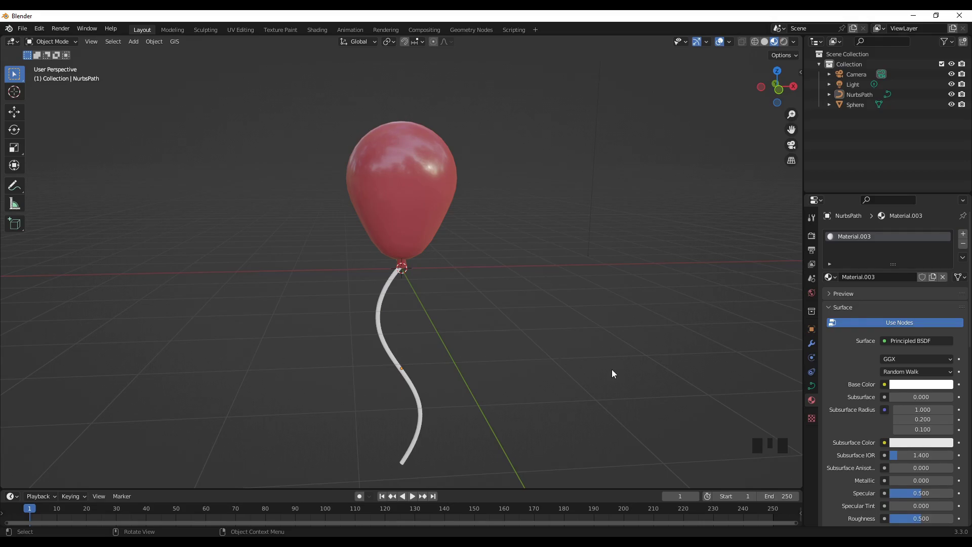